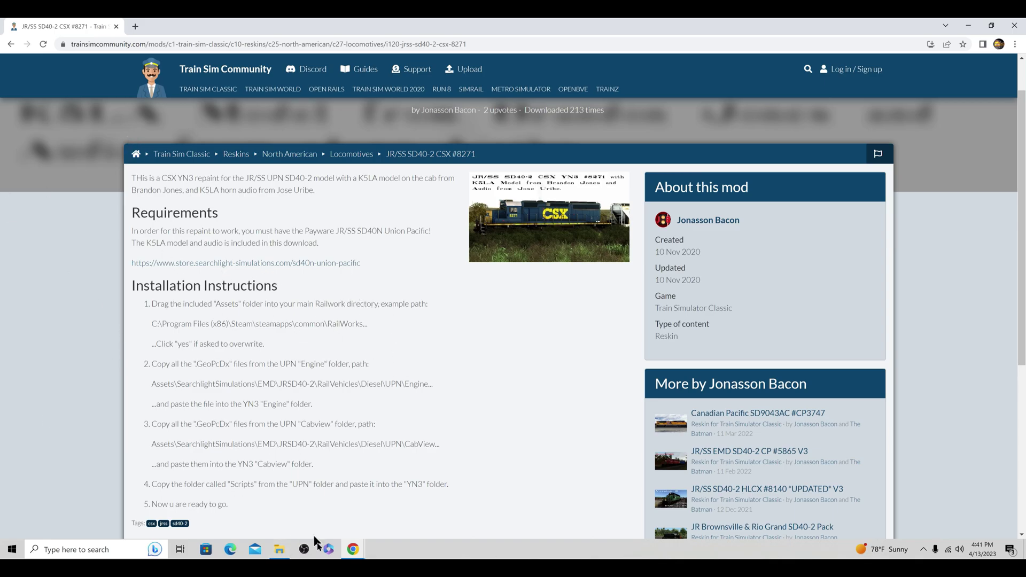
# View the EMD 16-645E3 sound enhancement pack store page, then go back to the JR/SS SD40-2 CSX #8271 mod page
pyautogui.moveTo(351, 547)
pyautogui.click(377, 527)
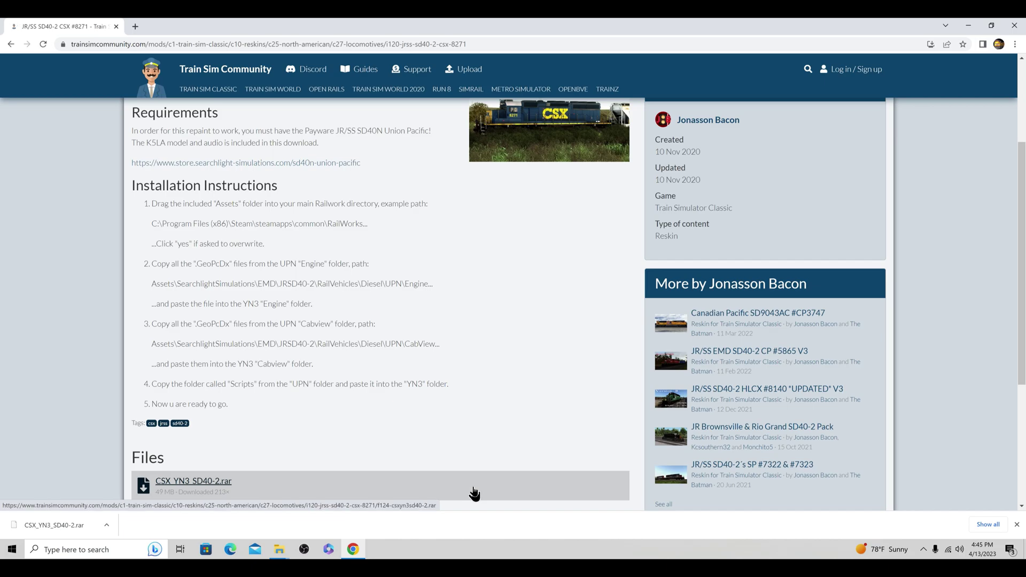
pyautogui.click(474, 493)
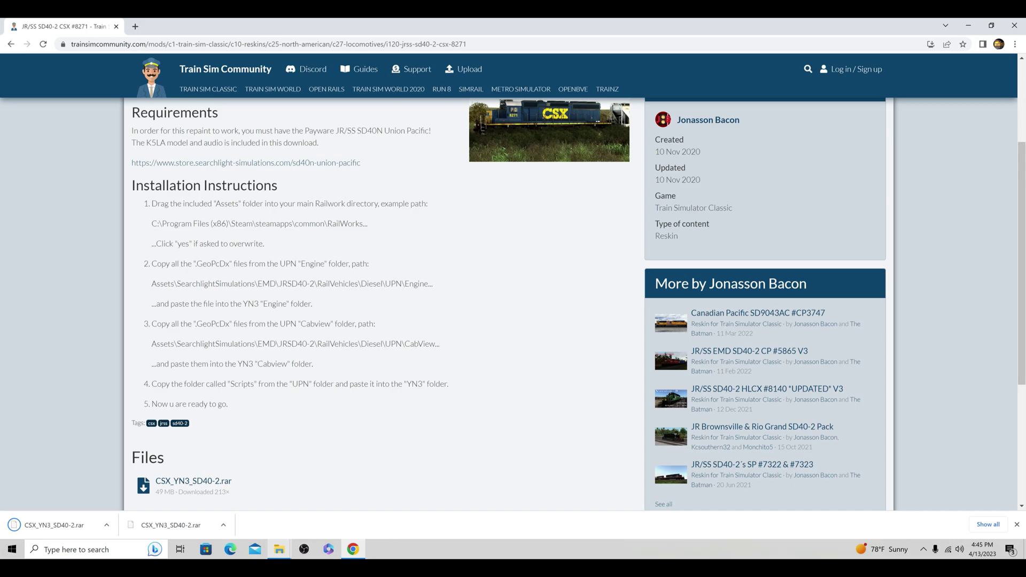
# Extract CSX_YN3_SD40-2.rar directly into the Downloads folder with 7-Zip
pyautogui.moveTo(279, 550)
pyautogui.moveTo(210, 497)
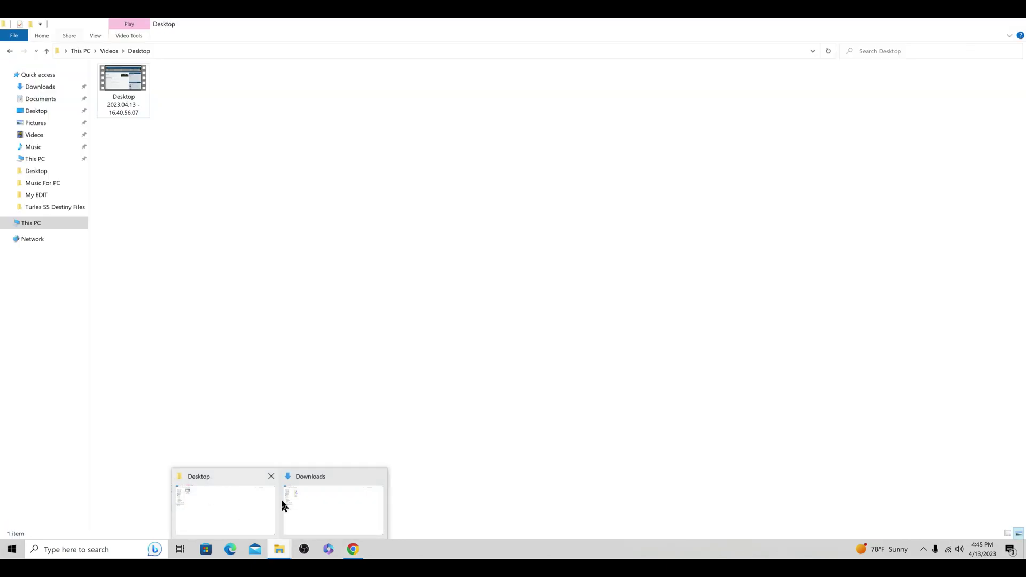
pyautogui.click(302, 503)
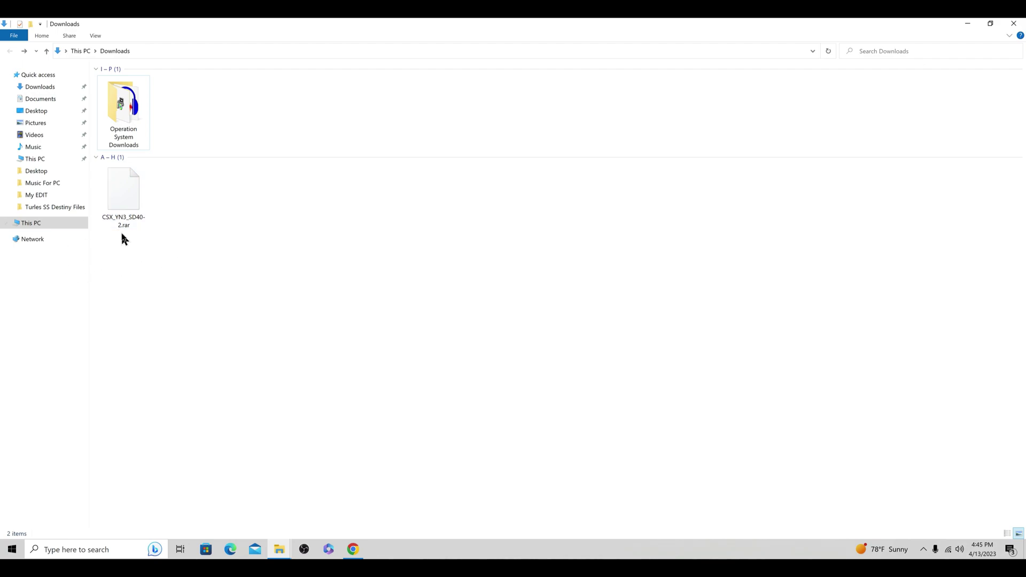
pyautogui.click(134, 183)
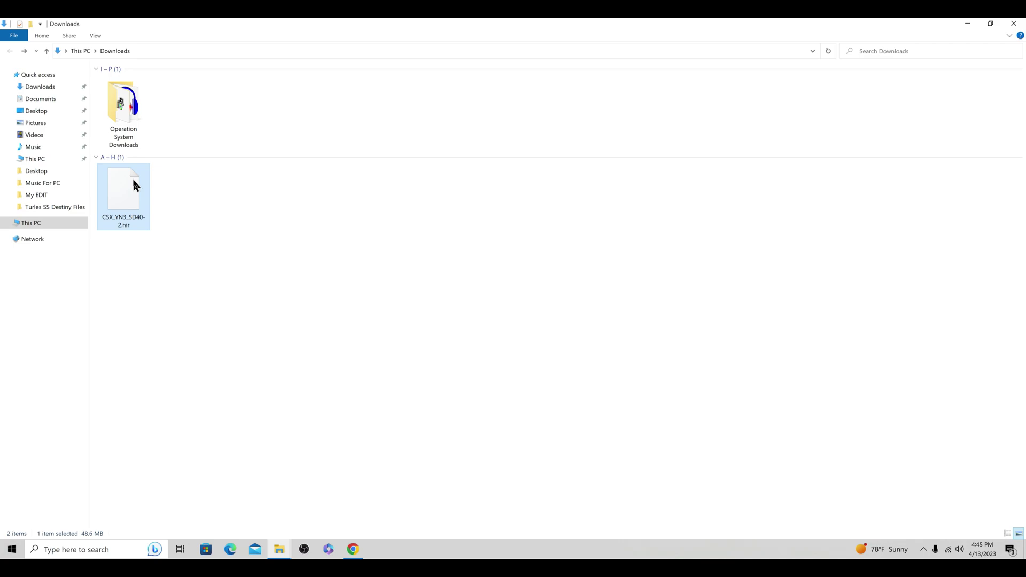
pyautogui.rightClick(134, 184)
pyautogui.moveTo(146, 197)
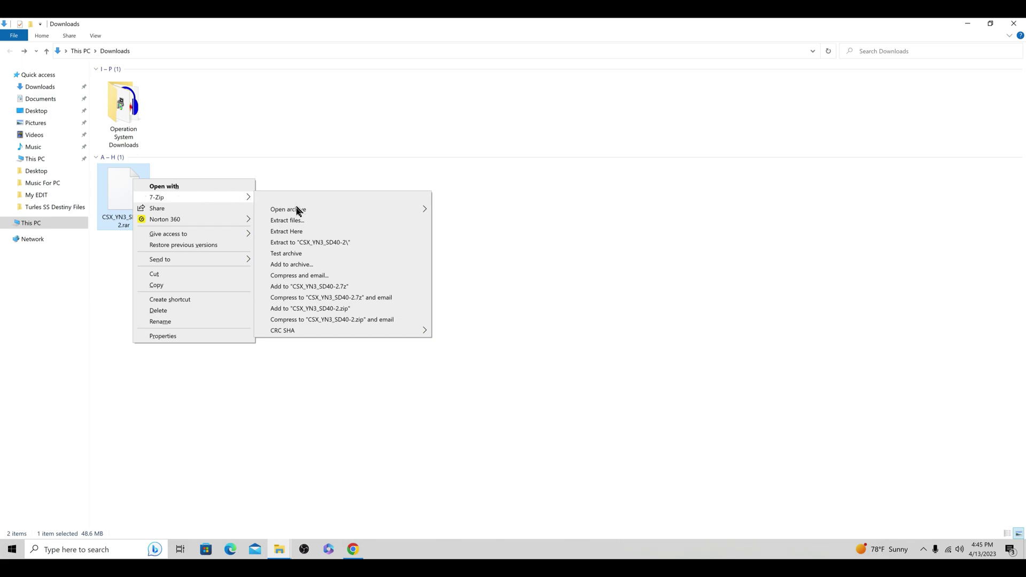
pyautogui.click(287, 231)
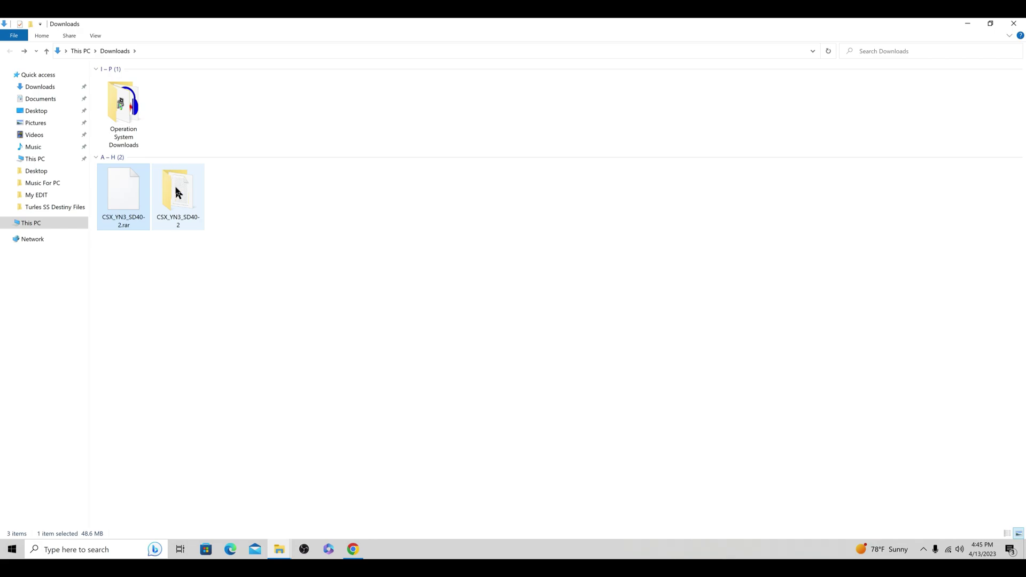
# Open the Installation text file in the extracted CSX_YN3_SD40-2 folder, read the steps and highlight UPN in the Engine path
pyautogui.doubleClick(178, 192)
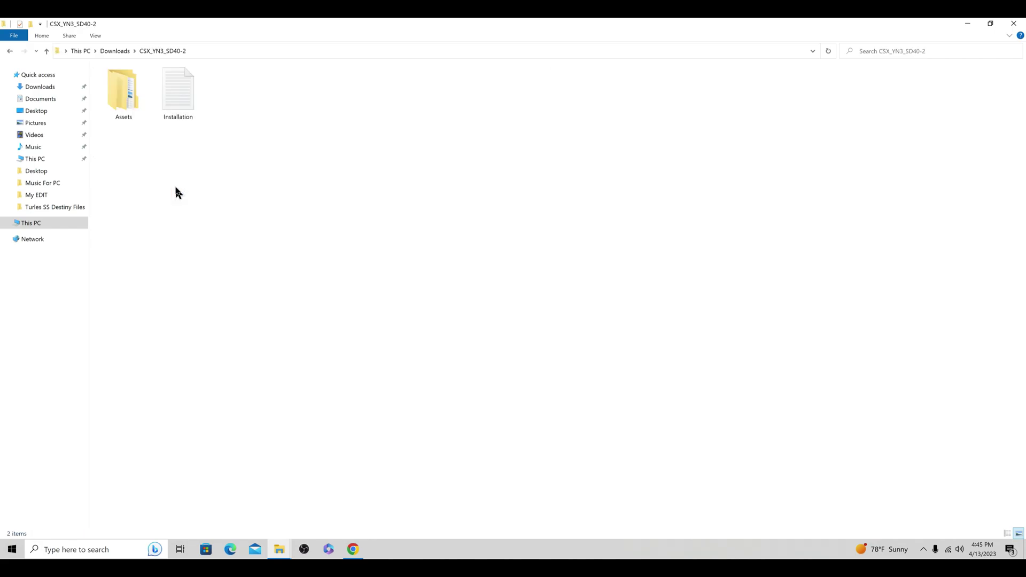
pyautogui.doubleClick(178, 103)
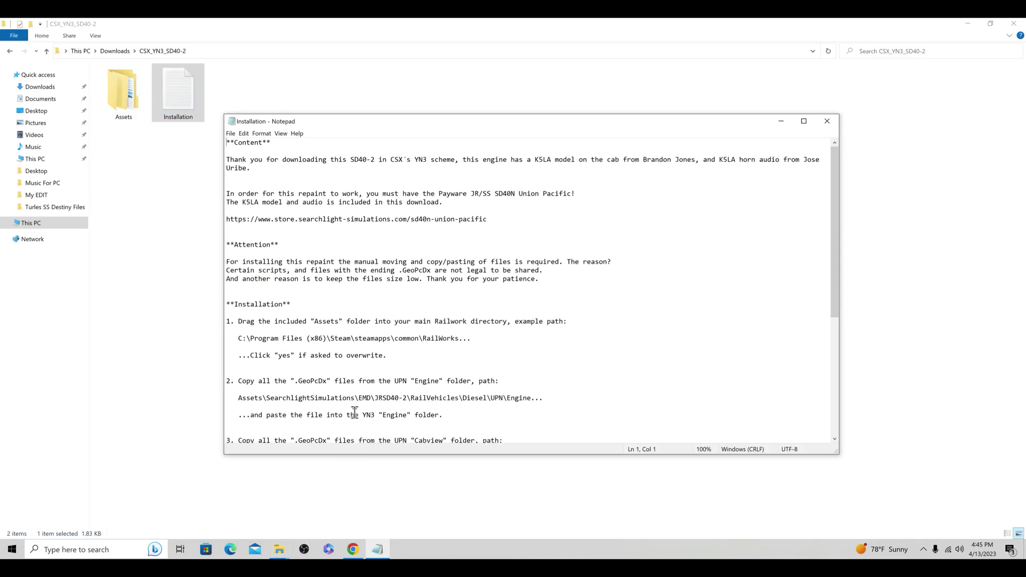
pyautogui.scroll(-3, 376, 327)
pyautogui.scroll(-4, 257, 307)
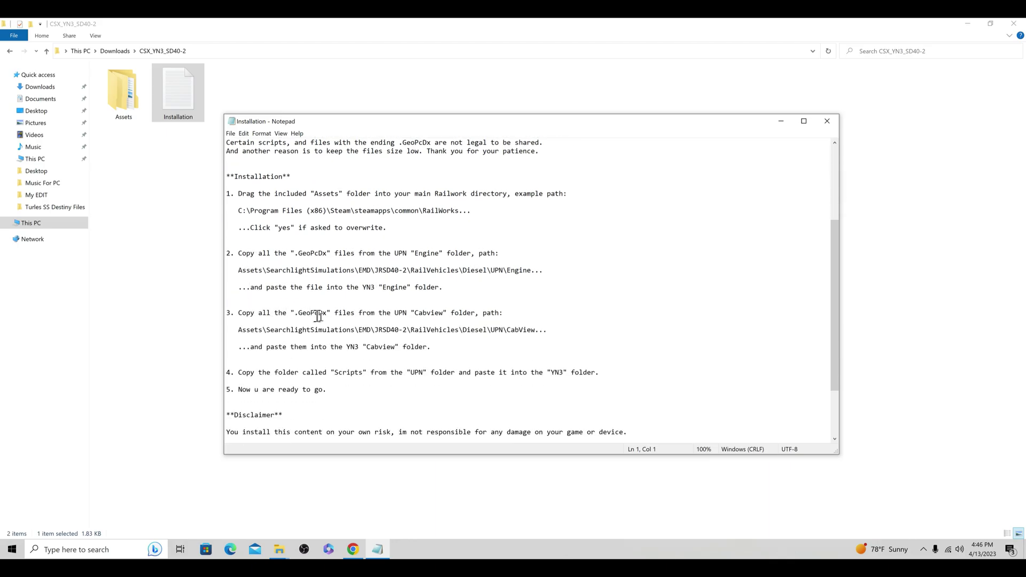
pyautogui.scroll(2, 294, 291)
pyautogui.click(492, 271)
pyautogui.moveTo(492, 273); pyautogui.dragTo(503, 273)
# Open D:\STEAM\steamapps\common\RailWorks\Assets in a separate File Explorer window and minimize it
pyautogui.rightClick(286, 552)
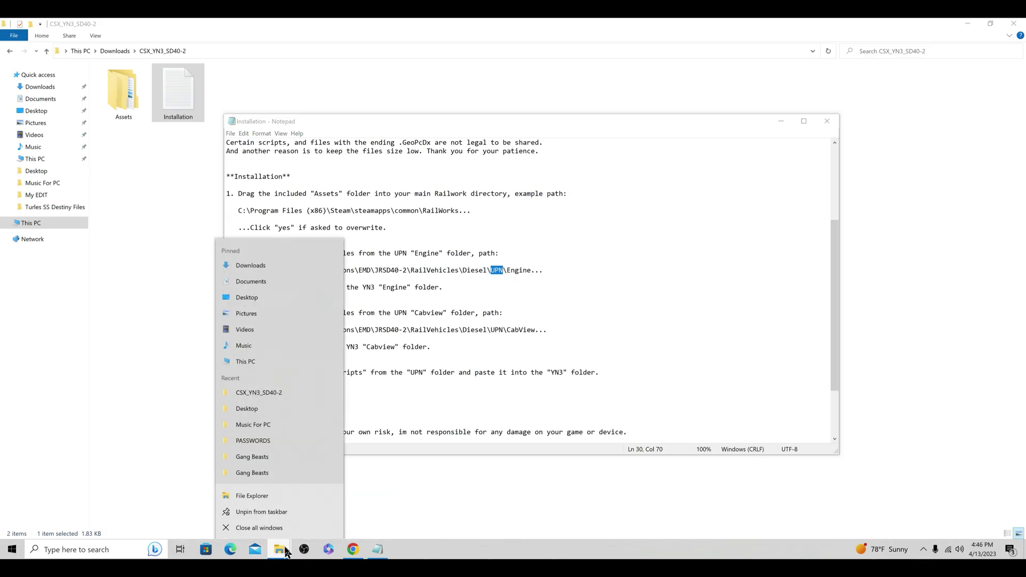
pyautogui.click(251, 362)
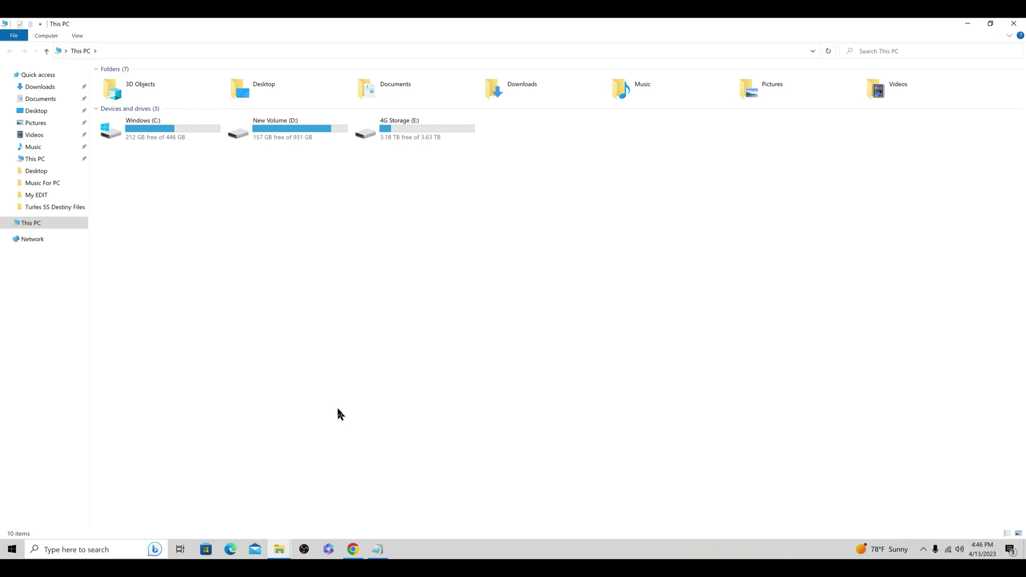
pyautogui.doubleClick(277, 134)
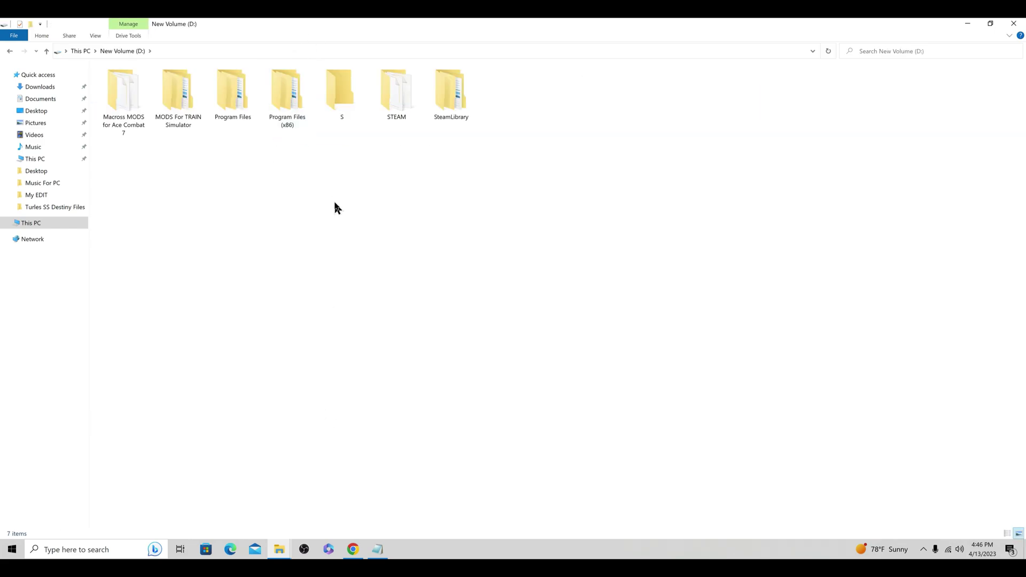
pyautogui.doubleClick(402, 99)
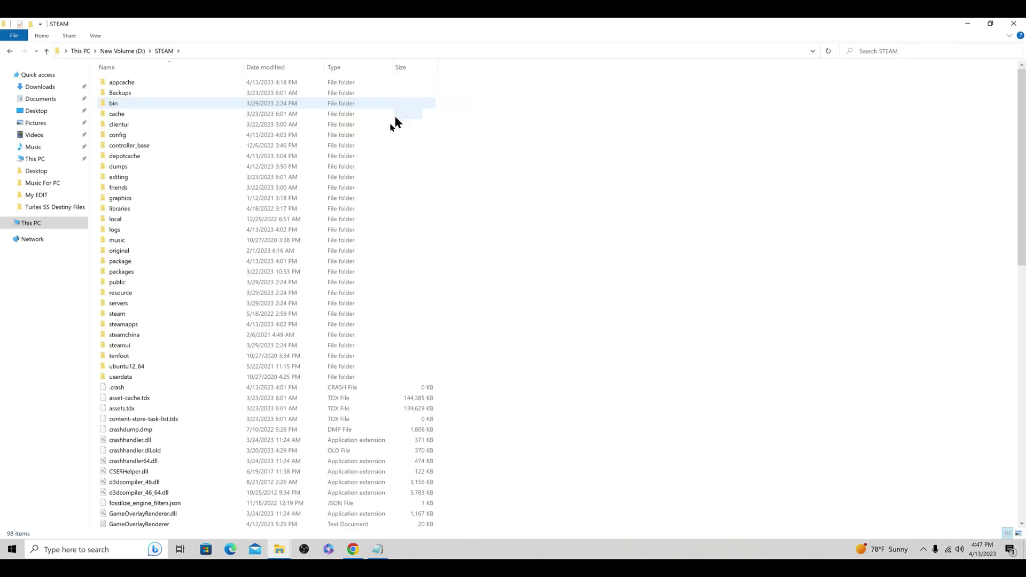
pyautogui.doubleClick(134, 328)
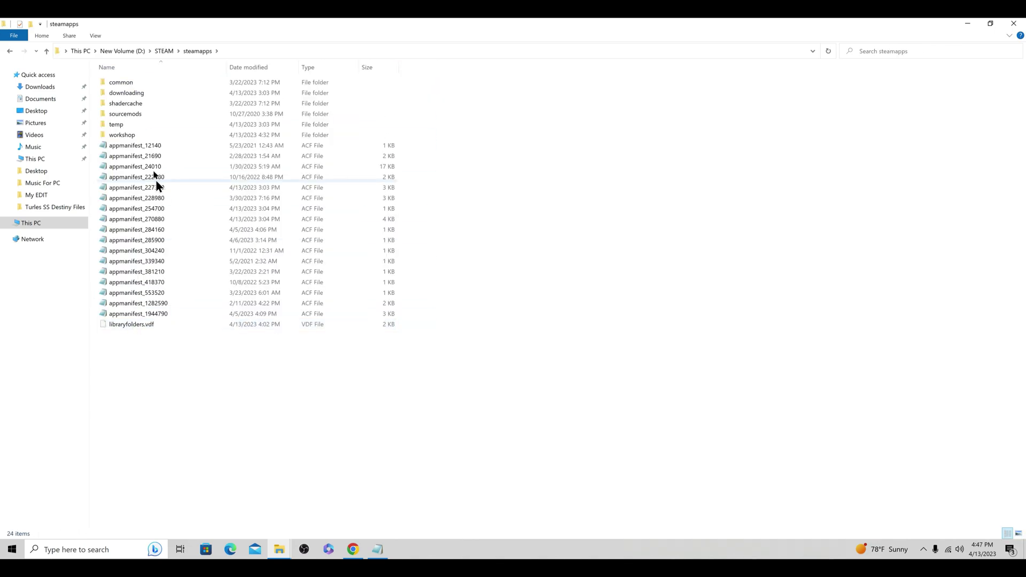
pyautogui.click(128, 90)
pyautogui.doubleClick(126, 86)
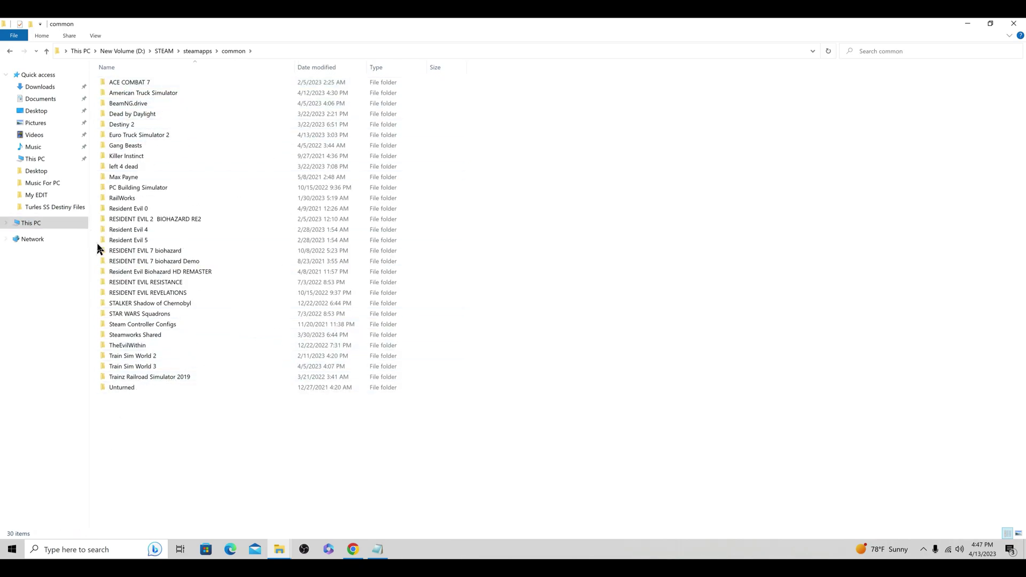
pyautogui.doubleClick(123, 198)
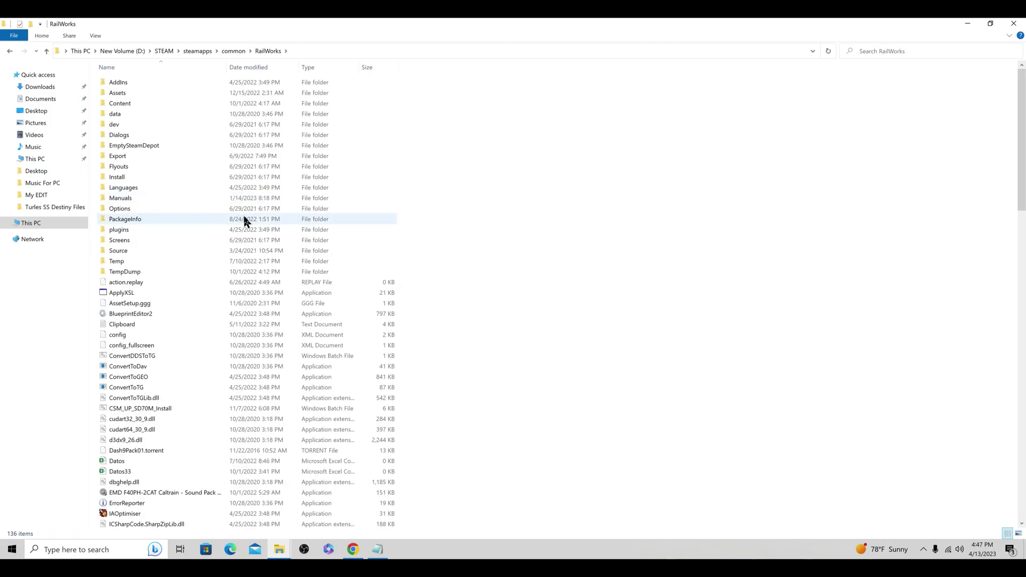
pyautogui.doubleClick(135, 96)
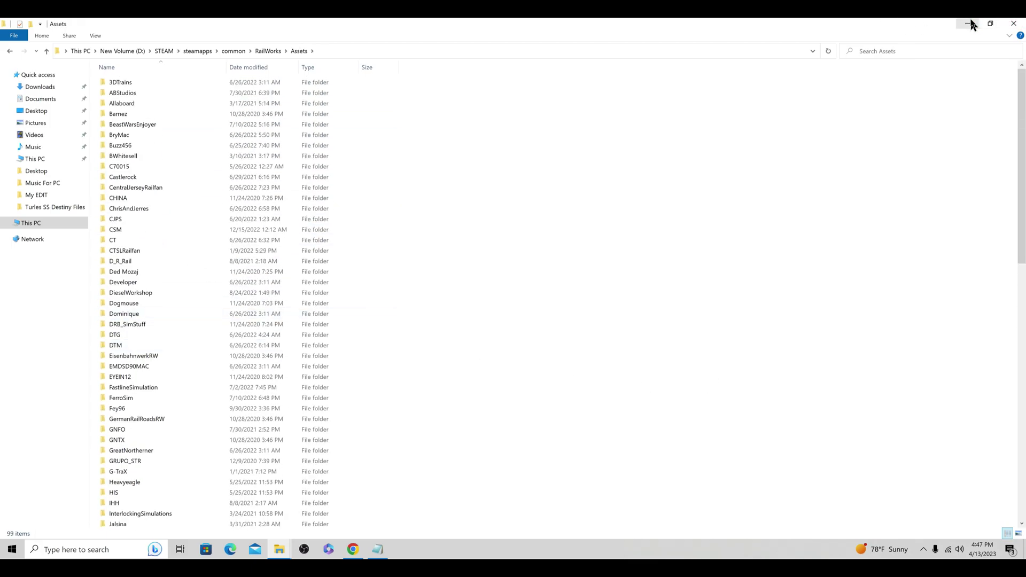
pyautogui.click(1016, 23)
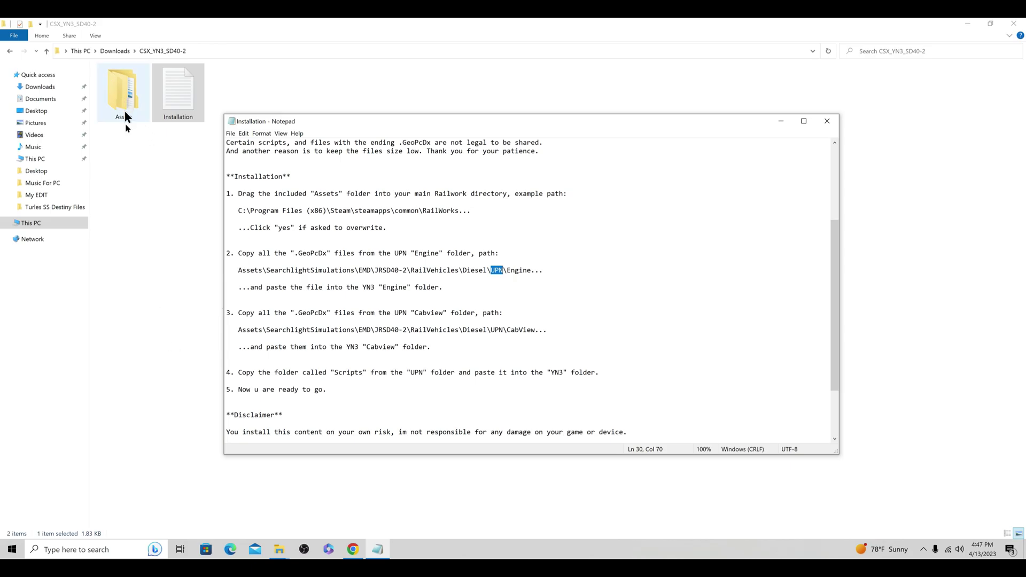
pyautogui.click(283, 556)
pyautogui.click(359, 518)
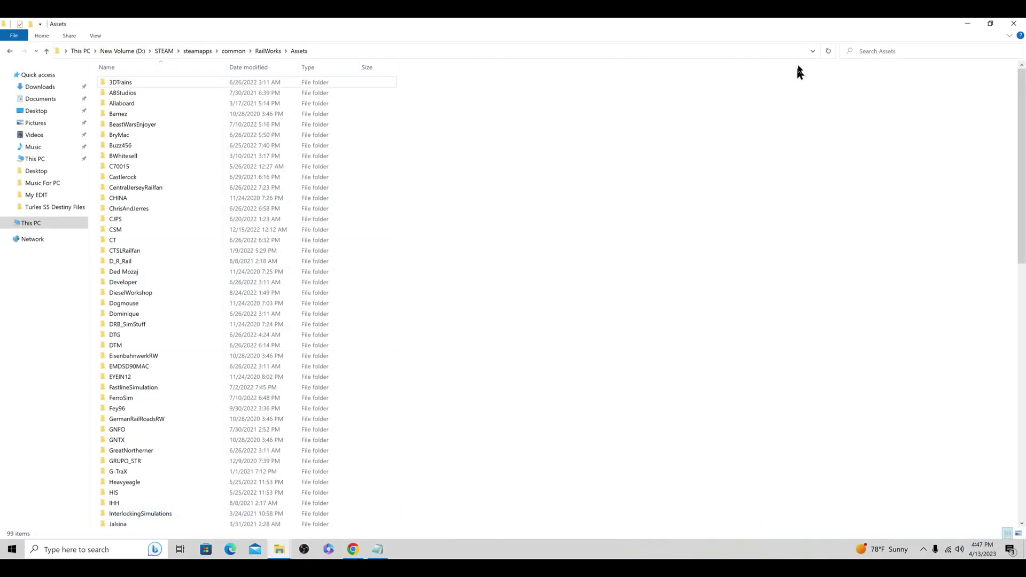
pyautogui.click(966, 23)
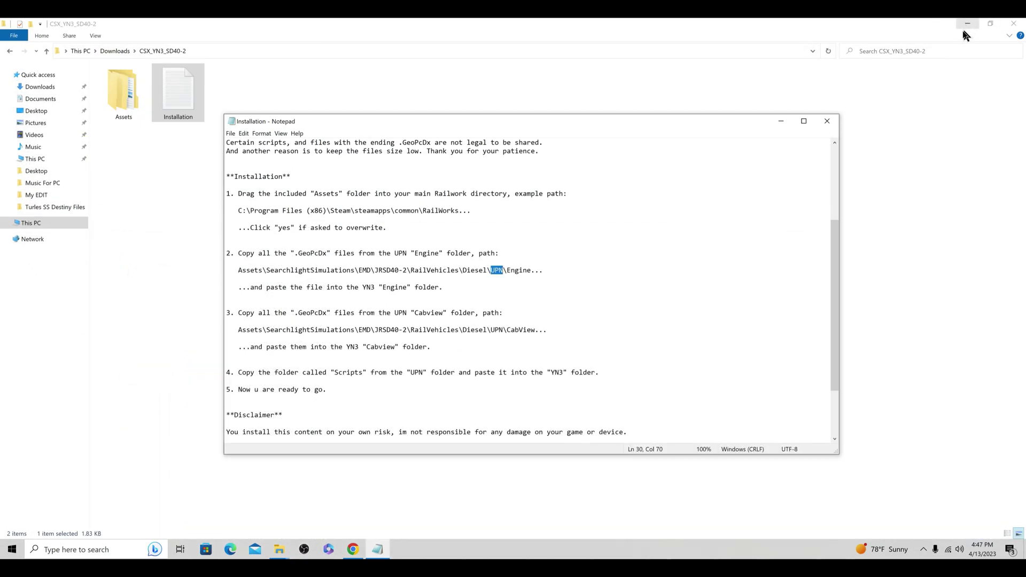
# Copy the MC355 and SearchlightSimulations folders from the Assets folder of the extracted mod
pyautogui.doubleClick(127, 110)
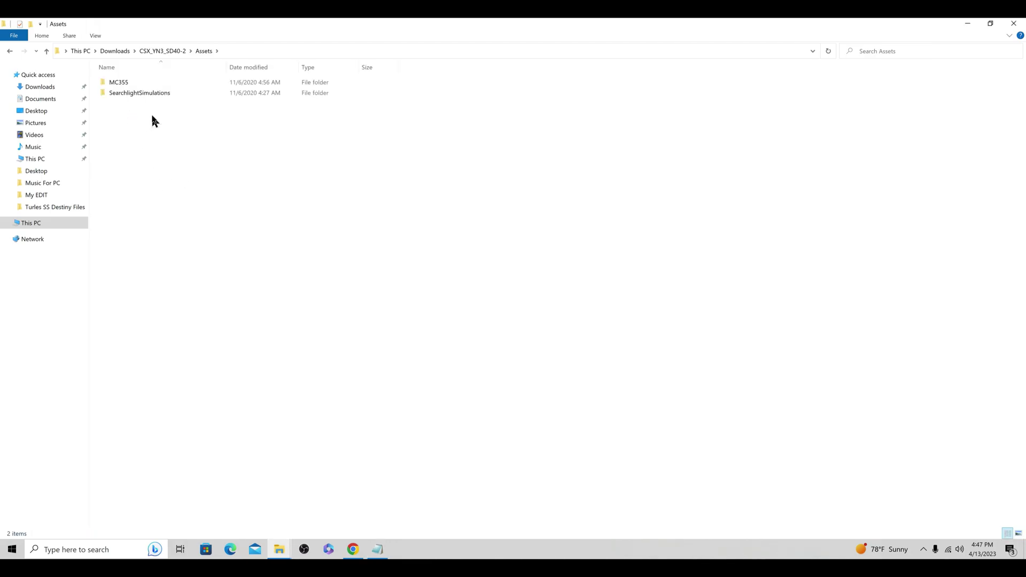
pyautogui.moveTo(152, 115); pyautogui.dragTo(121, 81)
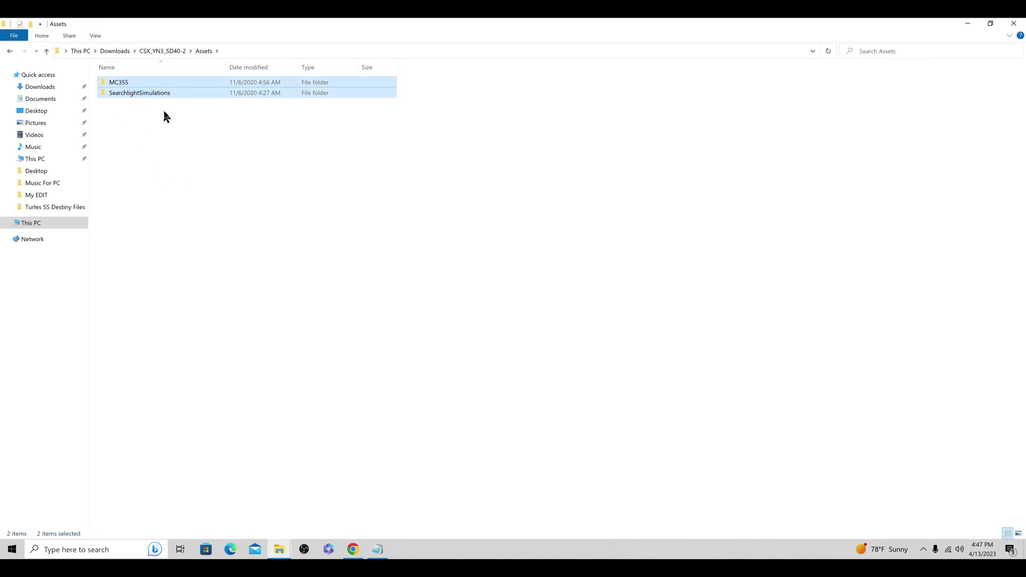
pyautogui.rightClick(138, 94)
pyautogui.click(177, 194)
pyautogui.click(281, 553)
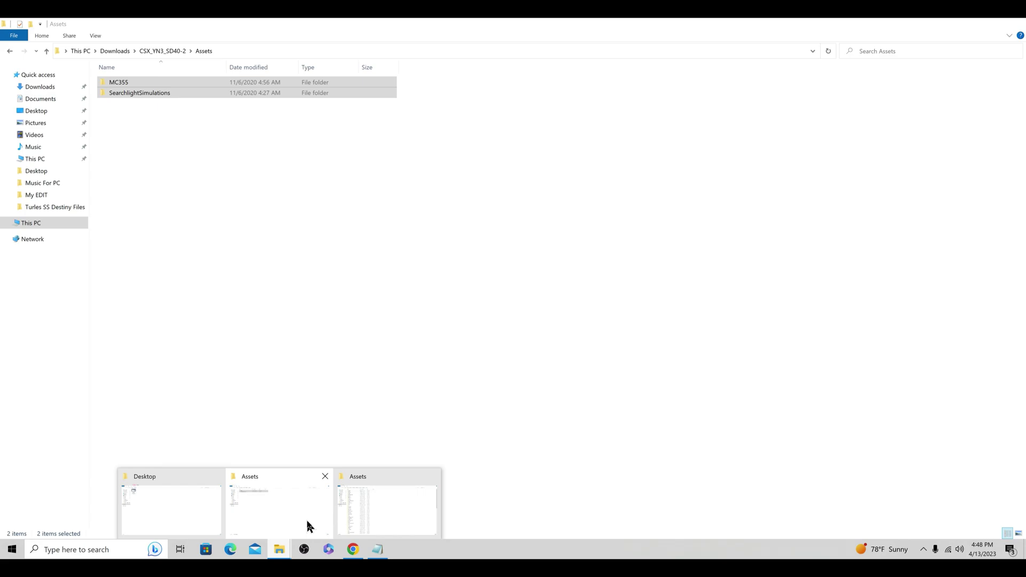
pyautogui.click(304, 517)
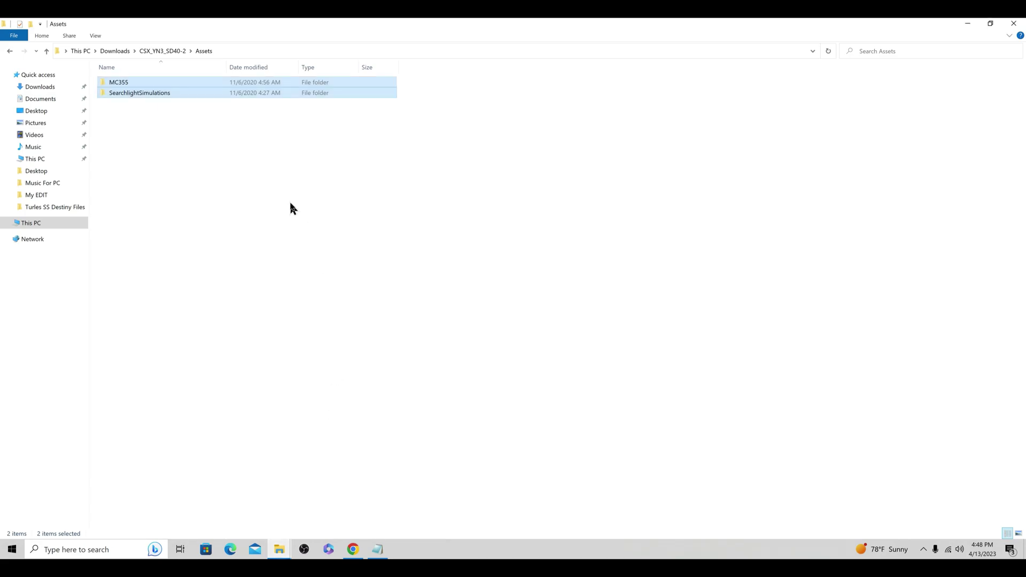
pyautogui.rightClick(153, 99)
pyautogui.click(172, 205)
# Paste the copied folders into the RailWorks Assets folder, replacing the files in the destination
pyautogui.moveTo(285, 555)
pyautogui.click(367, 521)
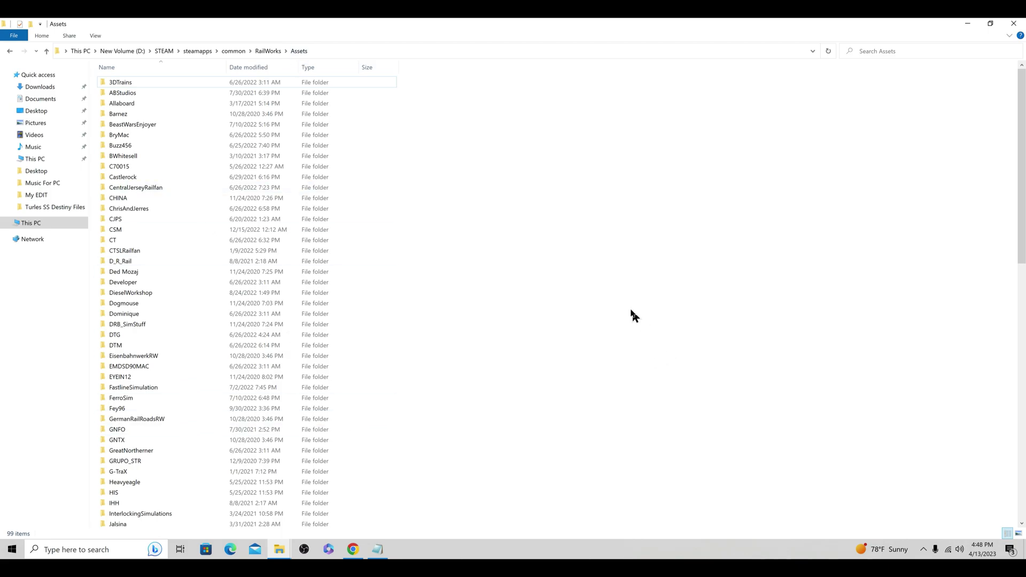
pyautogui.rightClick(616, 273)
pyautogui.click(644, 345)
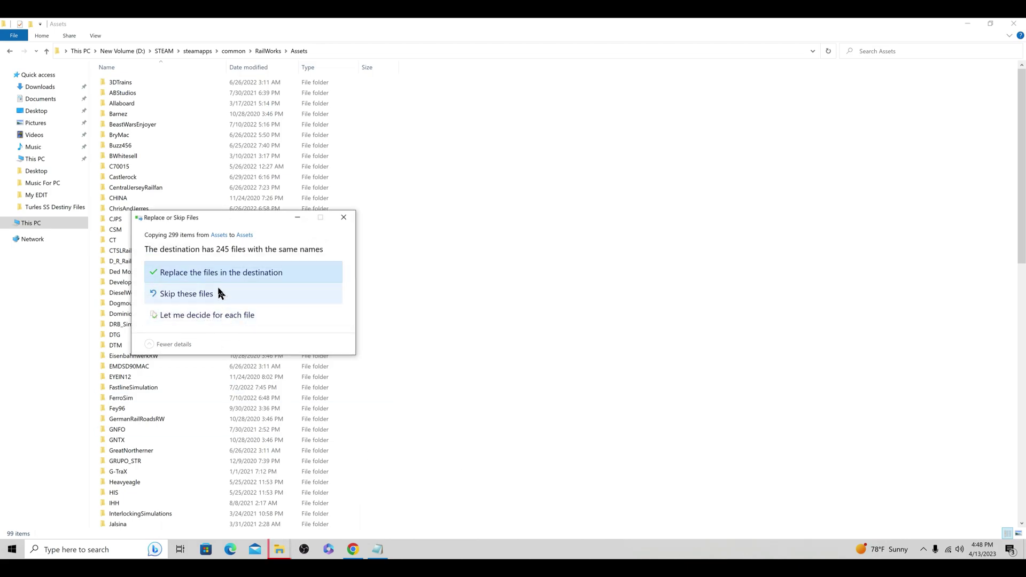
pyautogui.click(178, 281)
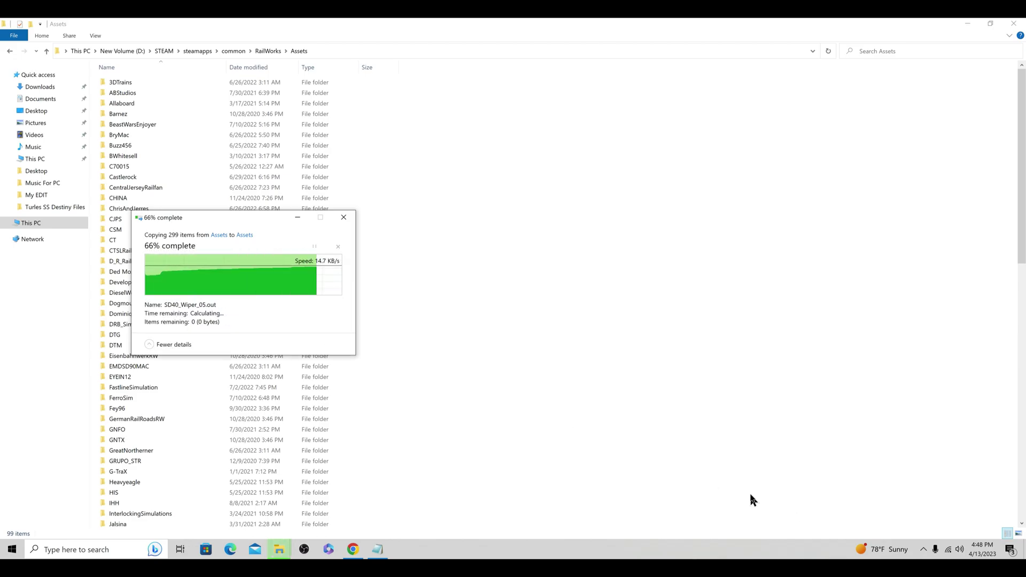
pyautogui.scroll(-3, 754, 486)
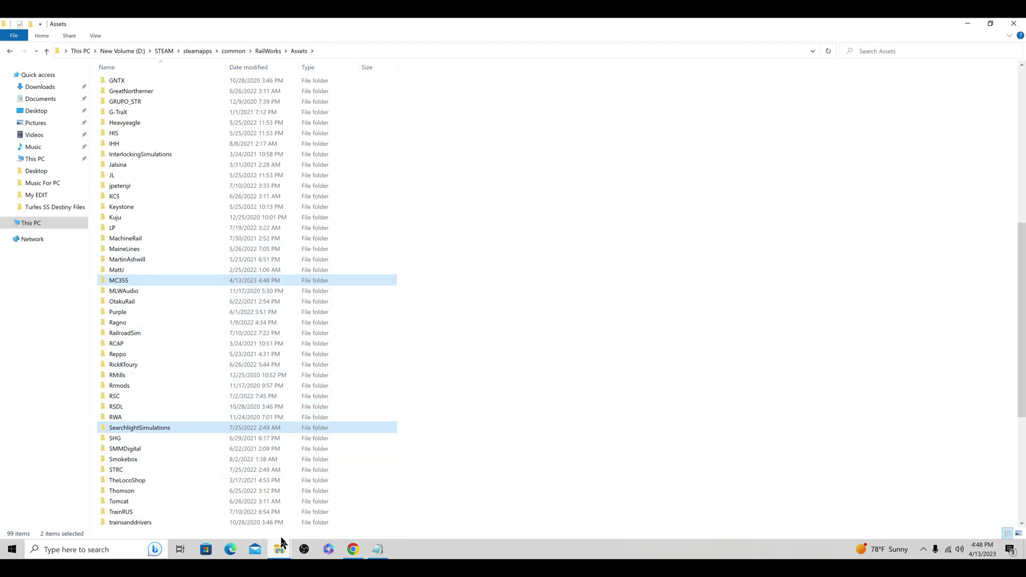
# Bring the Installation notes in Notepad to the front and move the window clear of the folder list
pyautogui.click(377, 551)
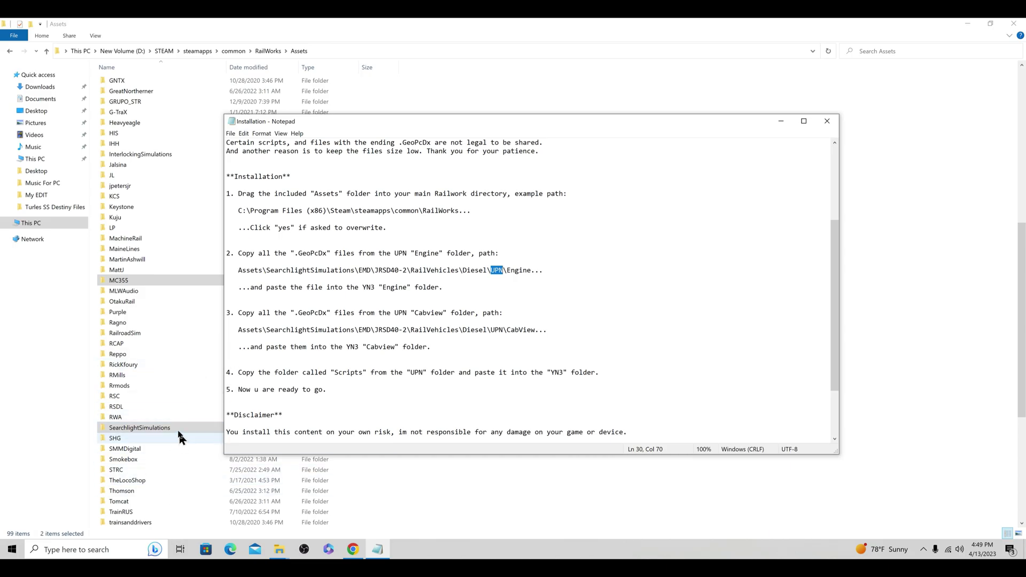
pyautogui.moveTo(717, 123); pyautogui.dragTo(790, 93)
pyautogui.moveTo(590, 97); pyautogui.dragTo(620, 57)
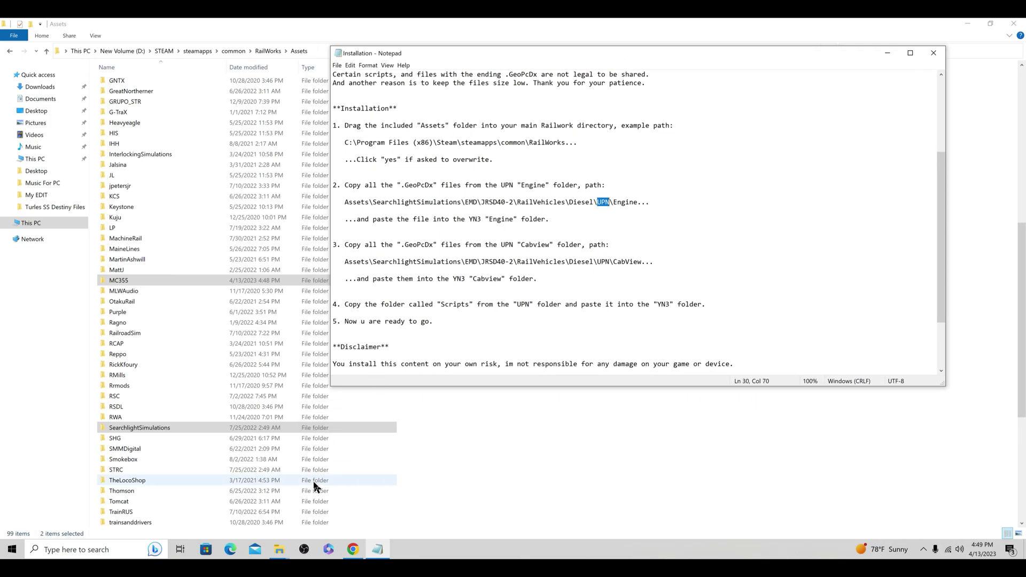
# Open the SearchlightSimulations\EMD\JRSD40-2\RailVehicles\Diesel folder inside the RailWorks Assets folder, checking the path against the Installation notes
pyautogui.doubleClick(202, 431)
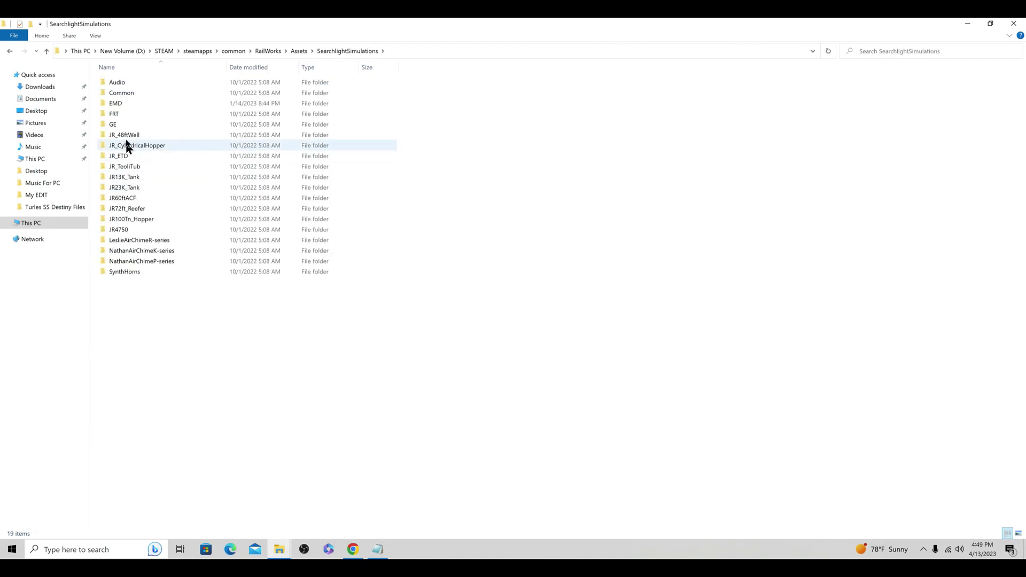
pyautogui.doubleClick(121, 104)
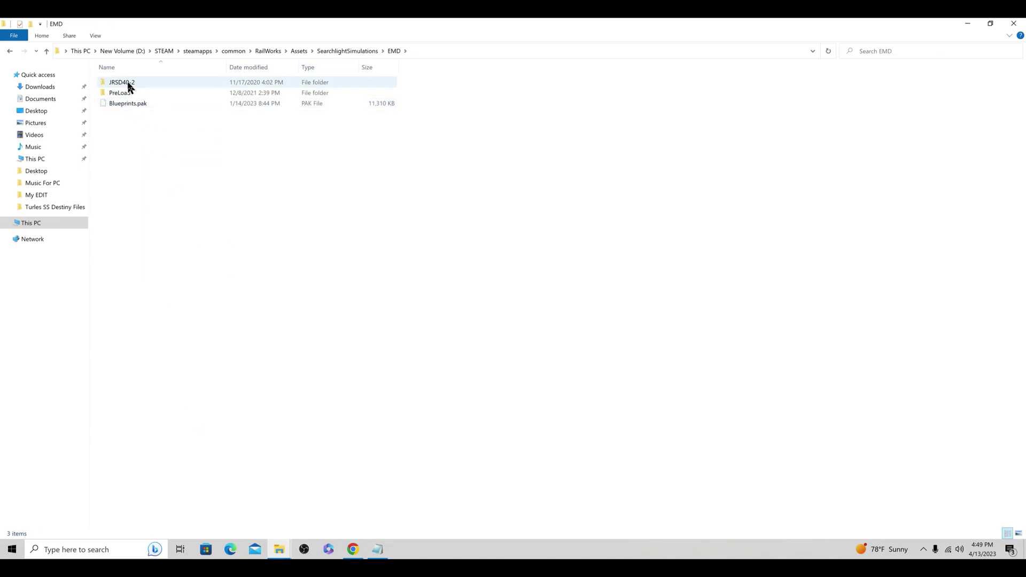
pyautogui.doubleClick(123, 84)
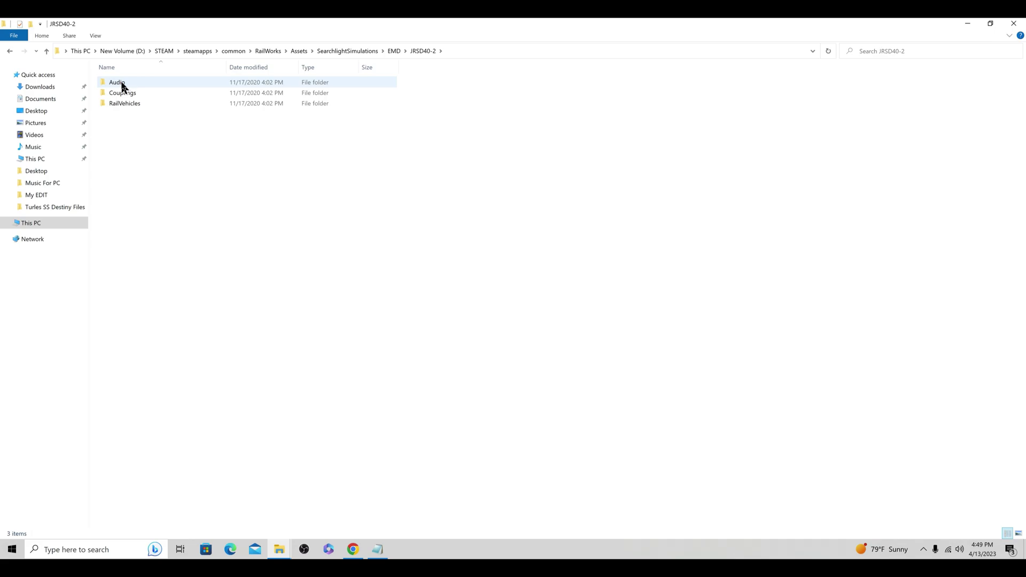
pyautogui.click(378, 549)
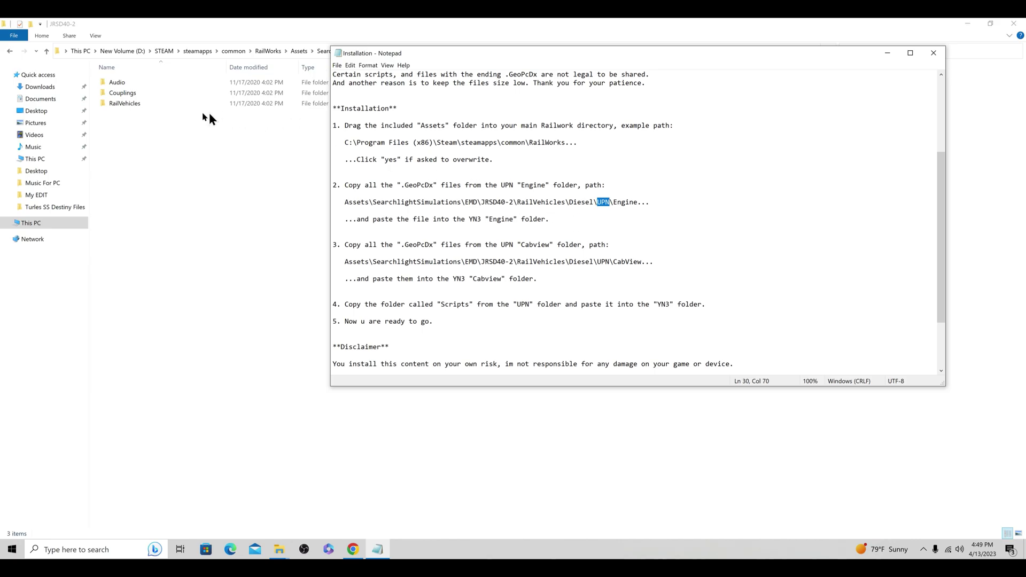
pyautogui.doubleClick(142, 102)
pyautogui.click(127, 83)
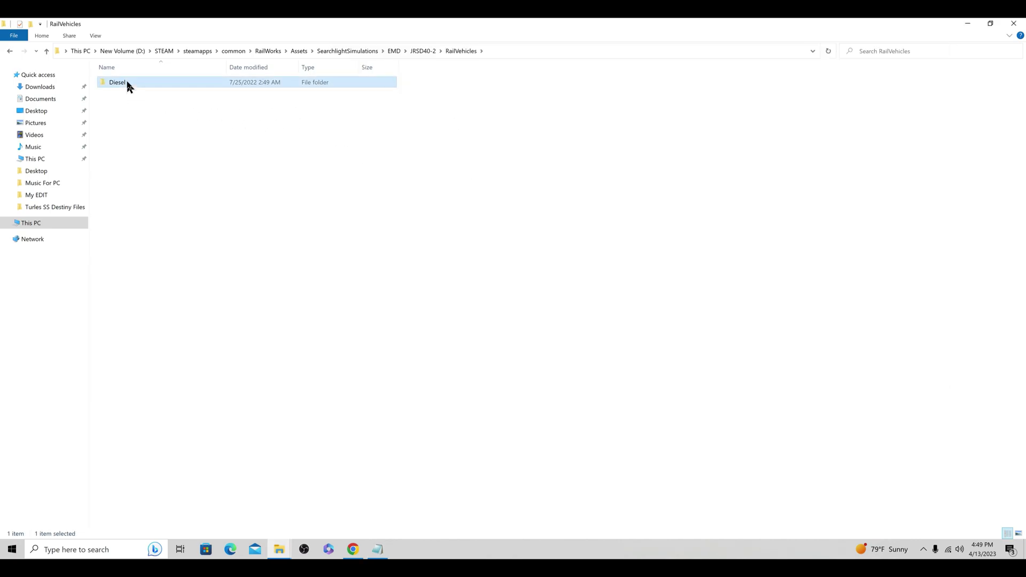
pyautogui.doubleClick(128, 85)
# Check the Installation notes for the source folder and open the Engine folder inside UPN
pyautogui.click(377, 550)
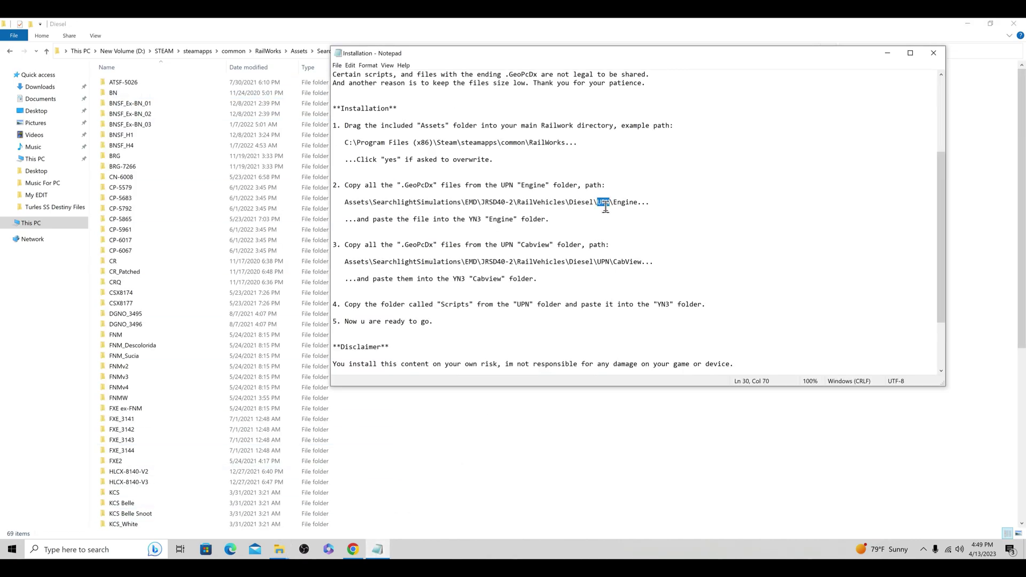
pyautogui.click(444, 460)
pyautogui.scroll(-4, 265, 406)
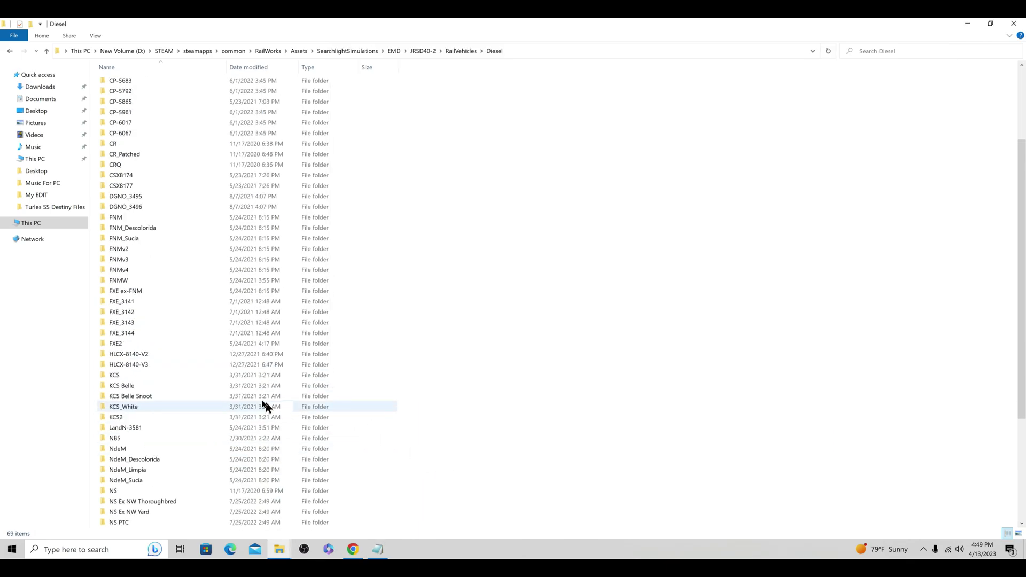
pyautogui.scroll(-5, 165, 425)
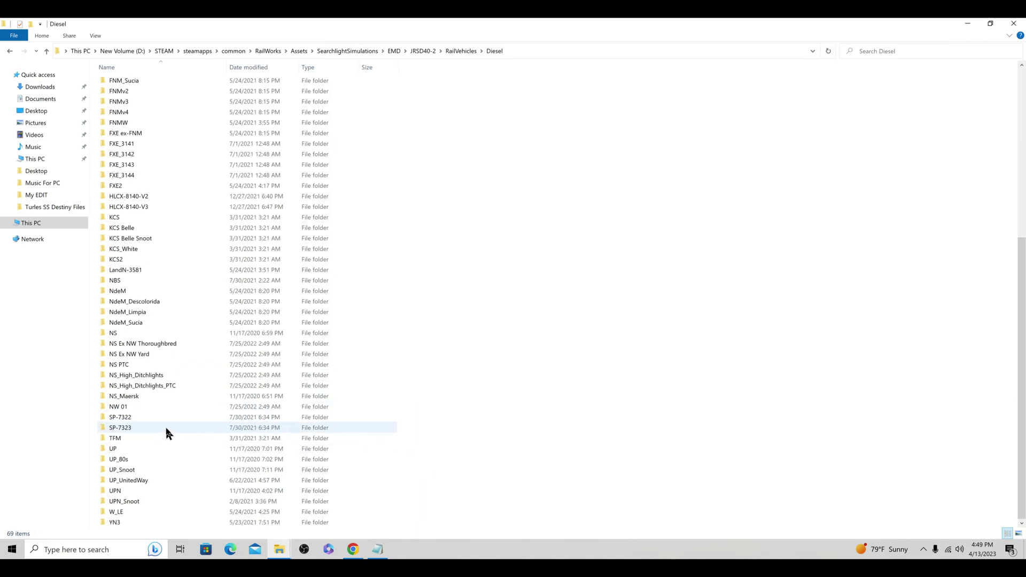
pyautogui.doubleClick(130, 491)
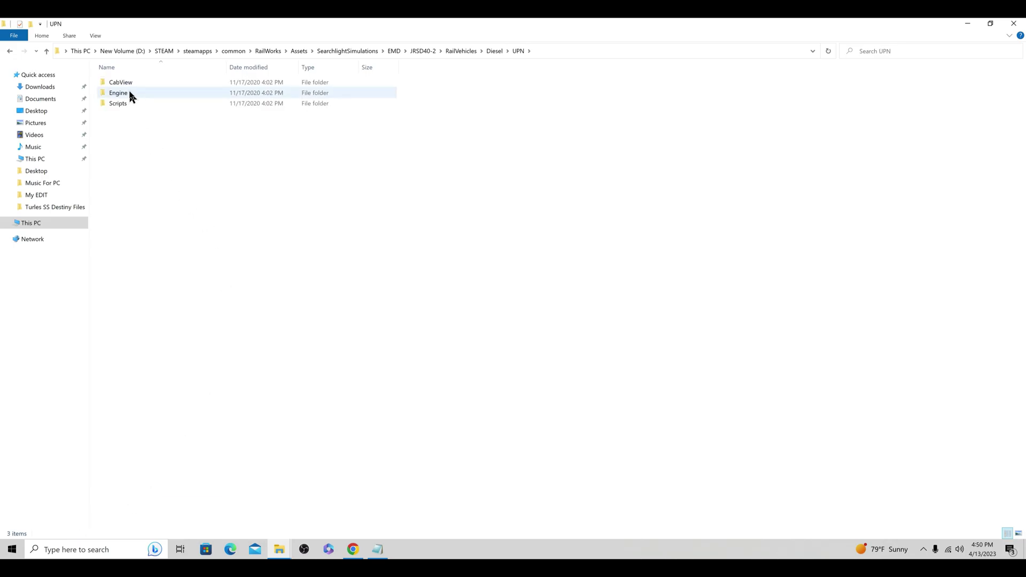
pyautogui.doubleClick(130, 92)
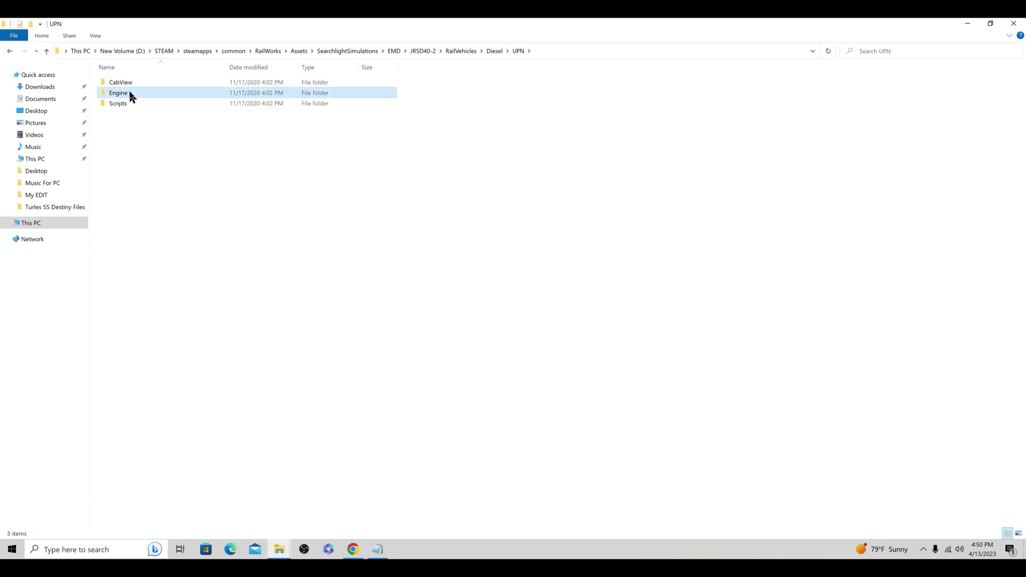
# Copy all the .GeoPcDx files from the UPN Engine folder, as instructed in step 2 of the Installation notes
pyautogui.click(377, 551)
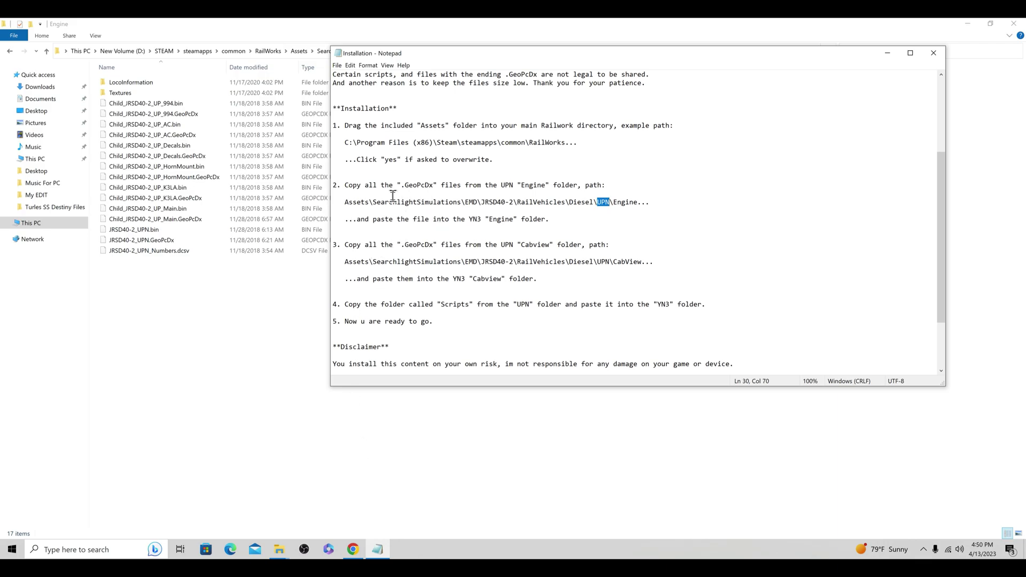
pyautogui.click(886, 53)
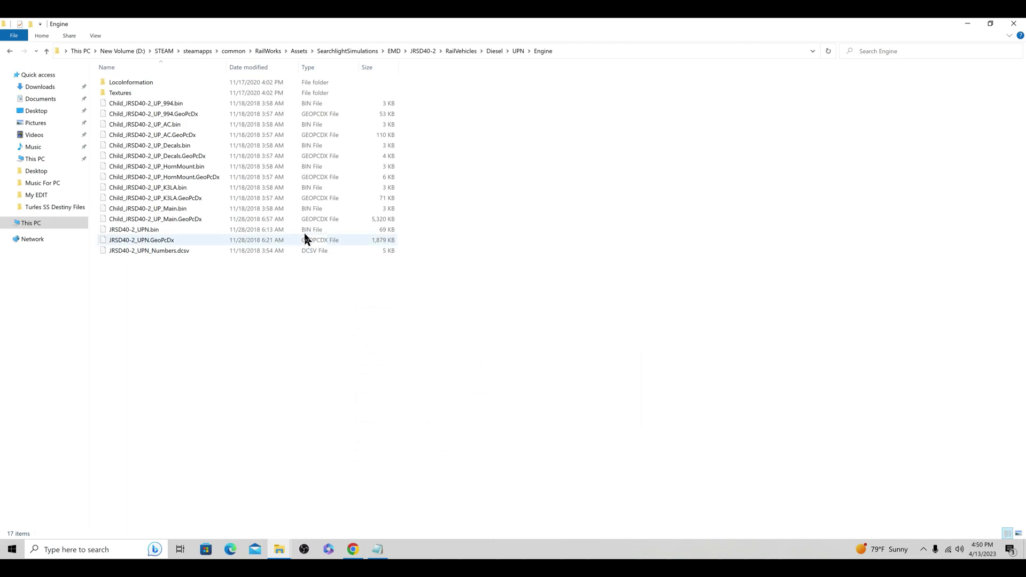
pyautogui.click(238, 114)
pyautogui.keyDown('ctrl'); pyautogui.click(254, 135); pyautogui.keyUp('ctrl')
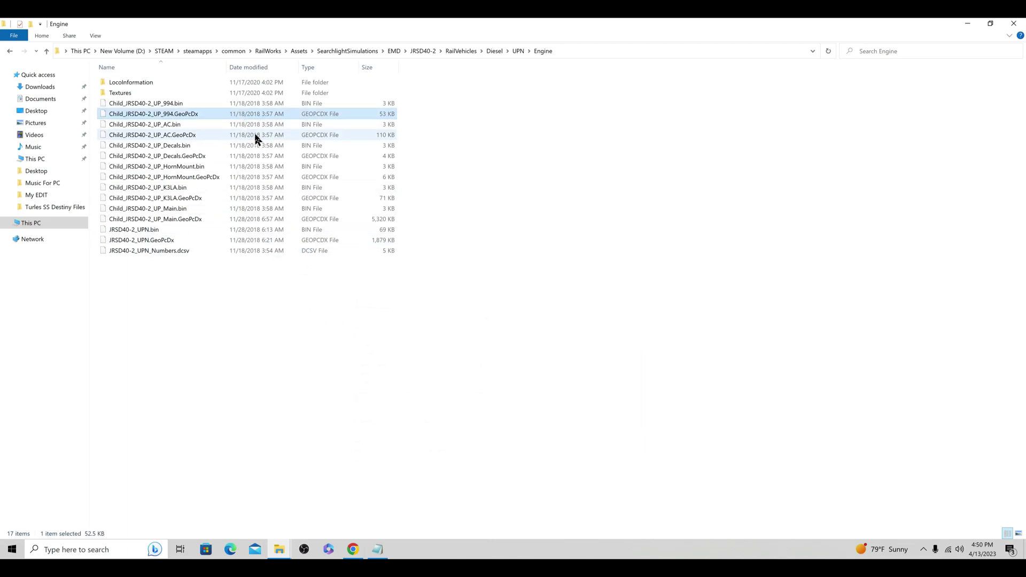
pyautogui.keyDown('ctrl'); pyautogui.click(257, 153); pyautogui.keyUp('ctrl')
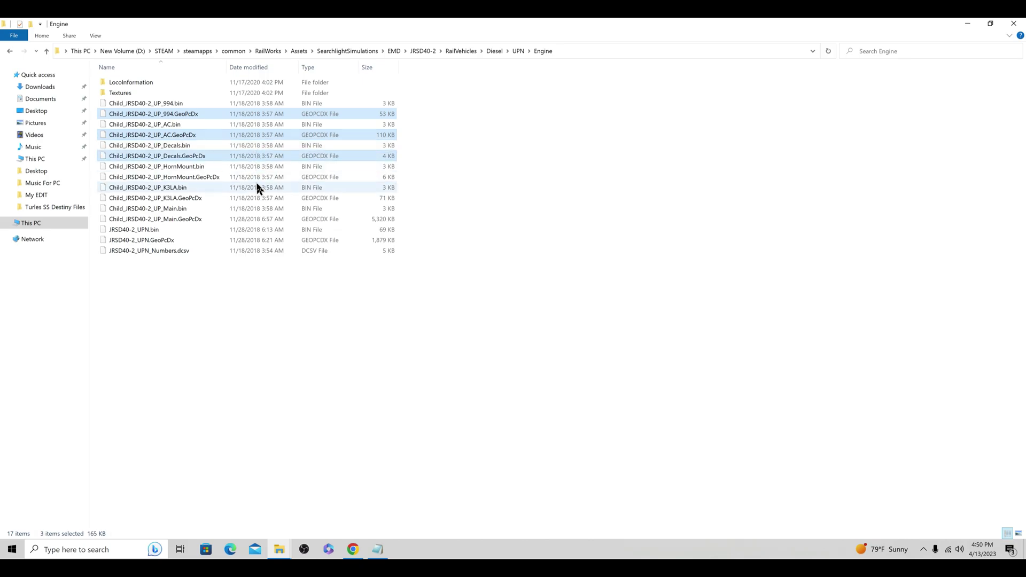
pyautogui.keyDown('ctrl'); pyautogui.click(258, 177); pyautogui.keyUp('ctrl')
pyautogui.keyDown('ctrl'); pyautogui.click(258, 197); pyautogui.keyUp('ctrl')
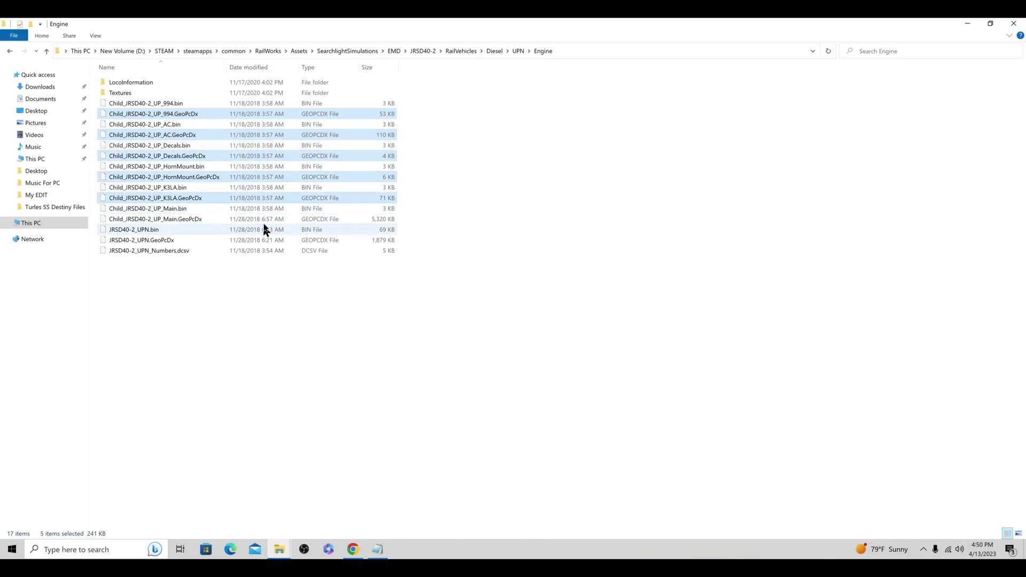
pyautogui.keyDown('ctrl'); pyautogui.click(261, 220); pyautogui.keyUp('ctrl')
pyautogui.keyDown('ctrl'); pyautogui.click(266, 242); pyautogui.keyUp('ctrl')
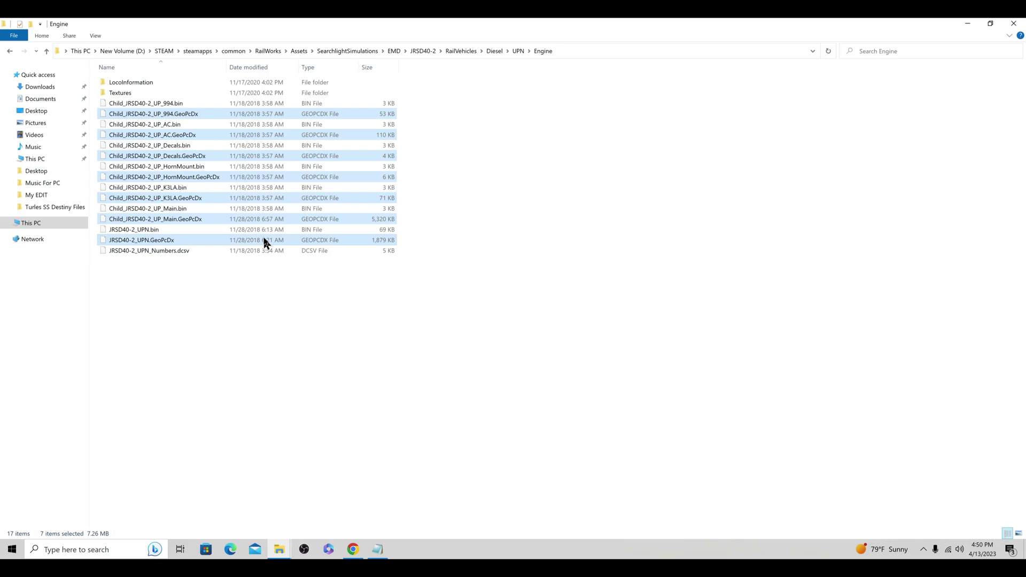
pyautogui.rightClick(265, 243)
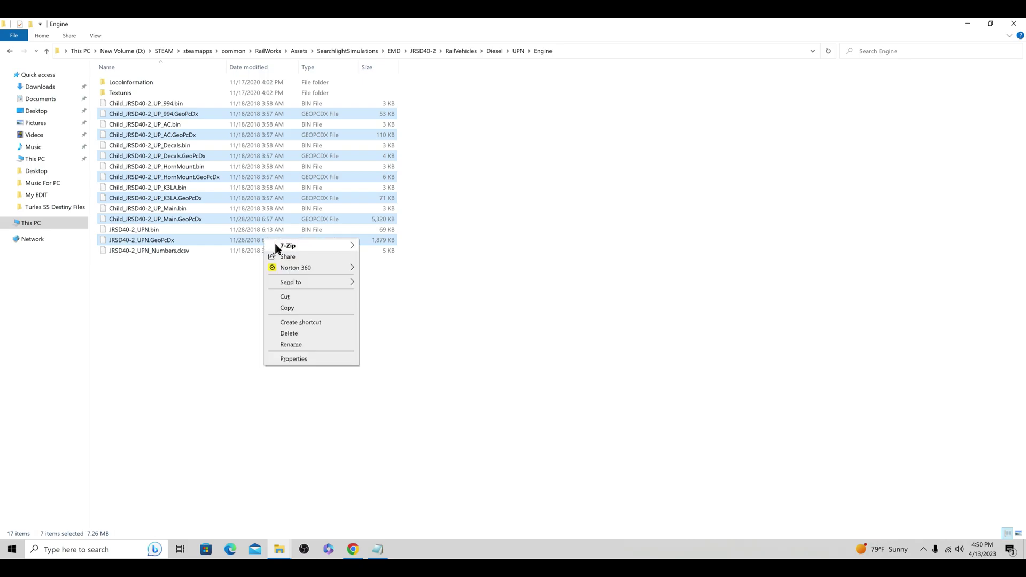
pyautogui.click(292, 310)
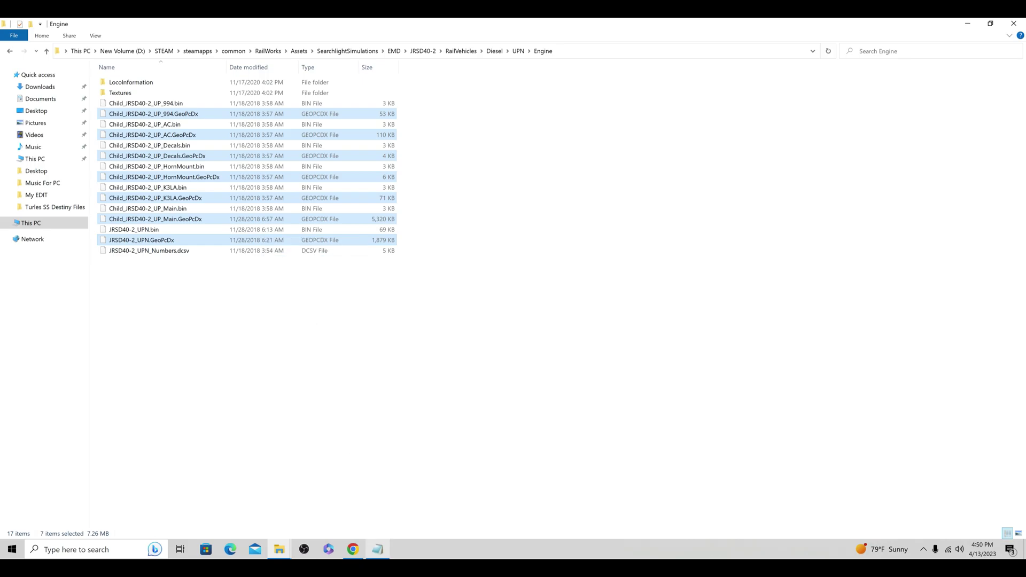
# Paste the copied .GeoPcDx files into the Engine folder of YN3, replacing the files in the destination
pyautogui.click(378, 549)
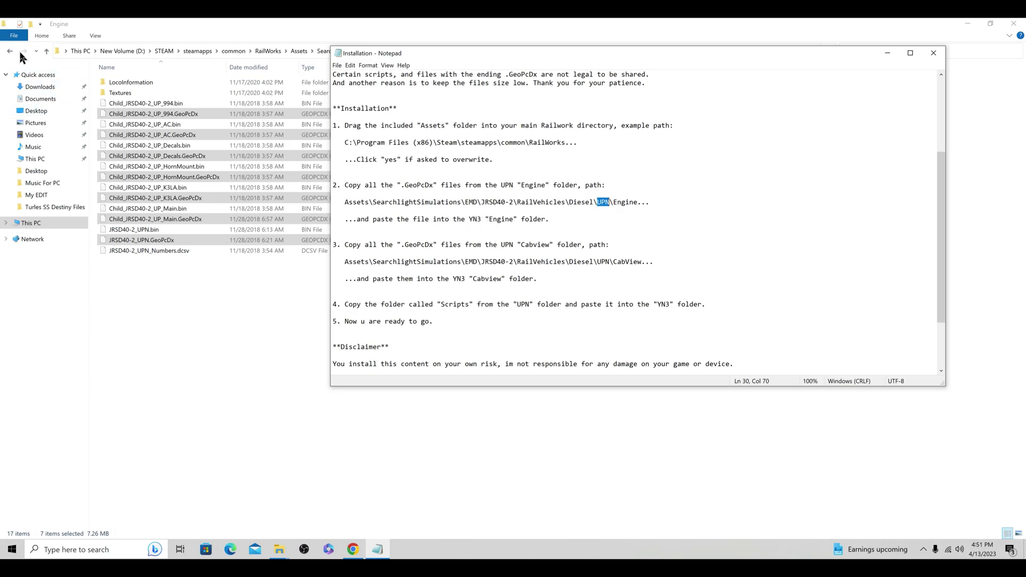
pyautogui.click(122, 295)
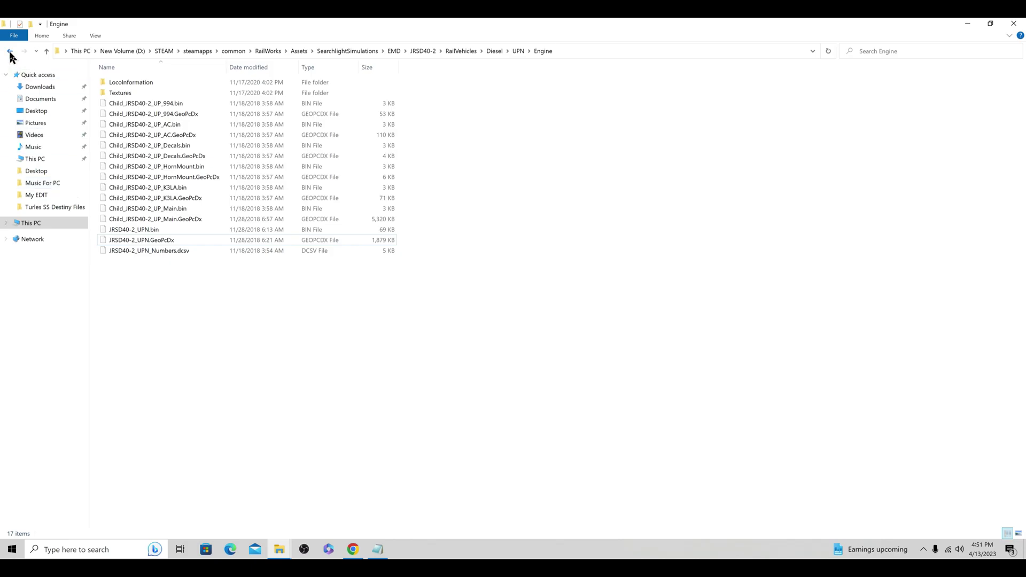
pyautogui.click(10, 52)
pyautogui.click(11, 52)
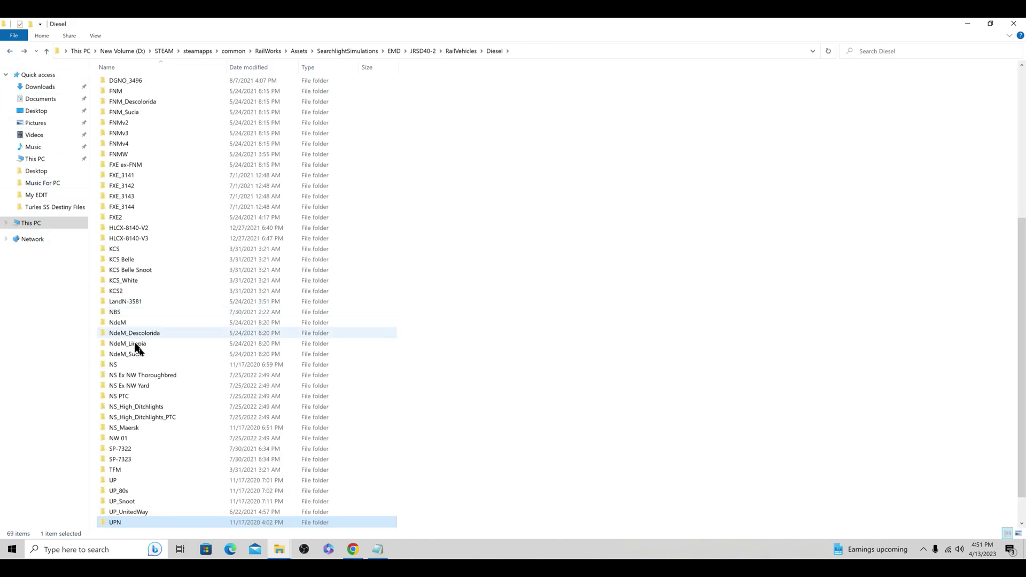
pyautogui.scroll(-1, 140, 356)
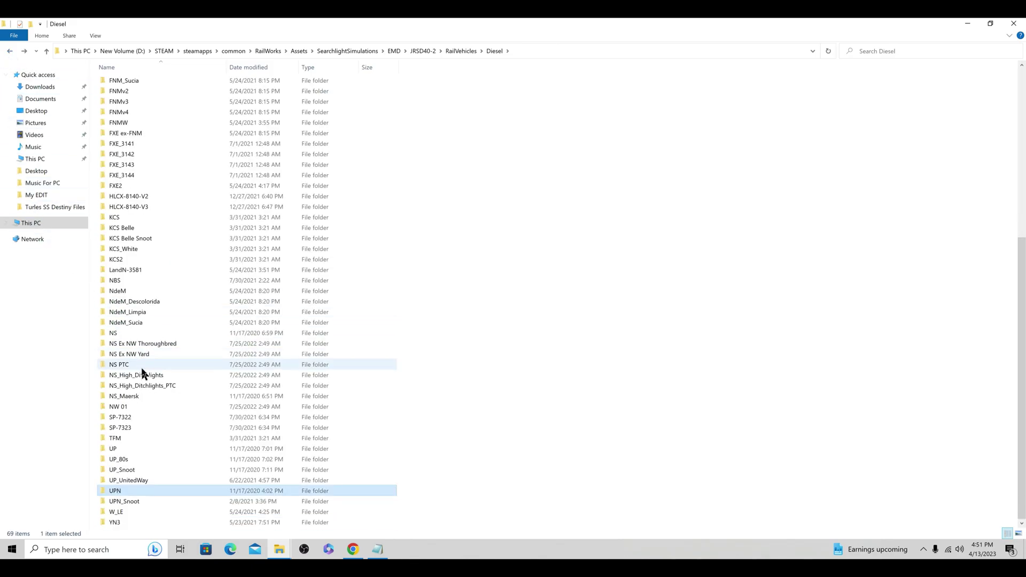
pyautogui.doubleClick(125, 523)
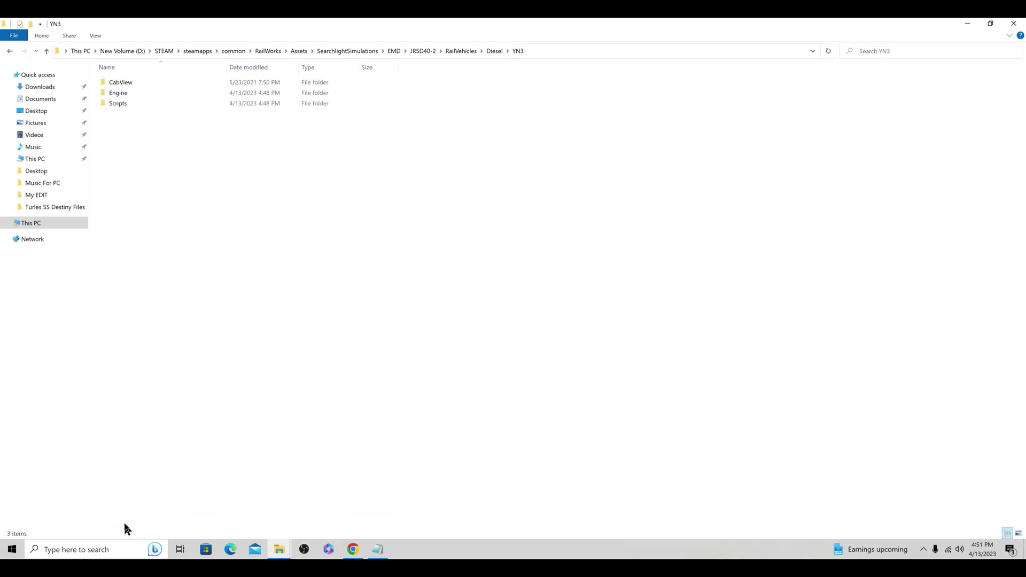
pyautogui.doubleClick(126, 94)
pyautogui.rightClick(615, 190)
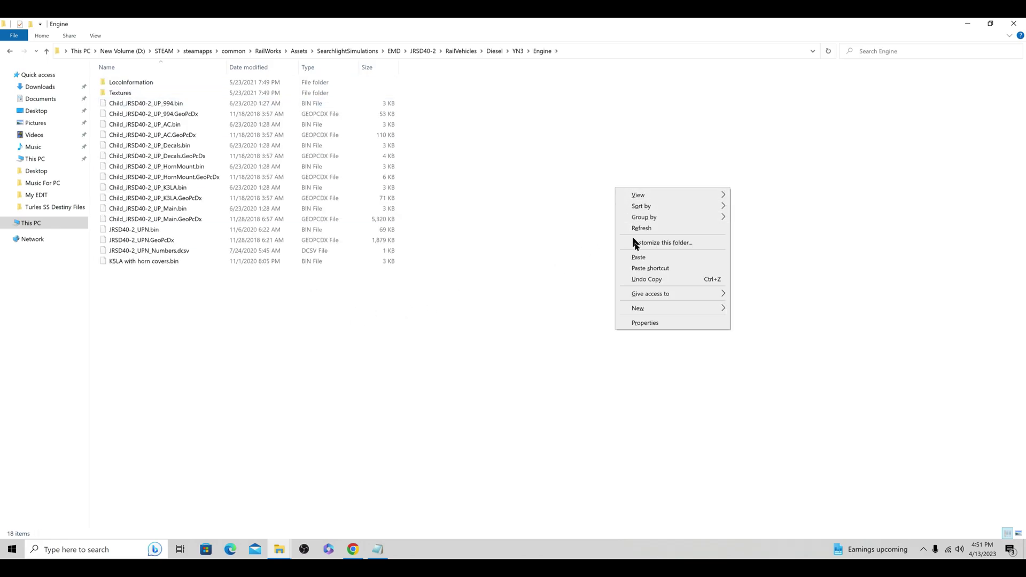
pyautogui.click(639, 258)
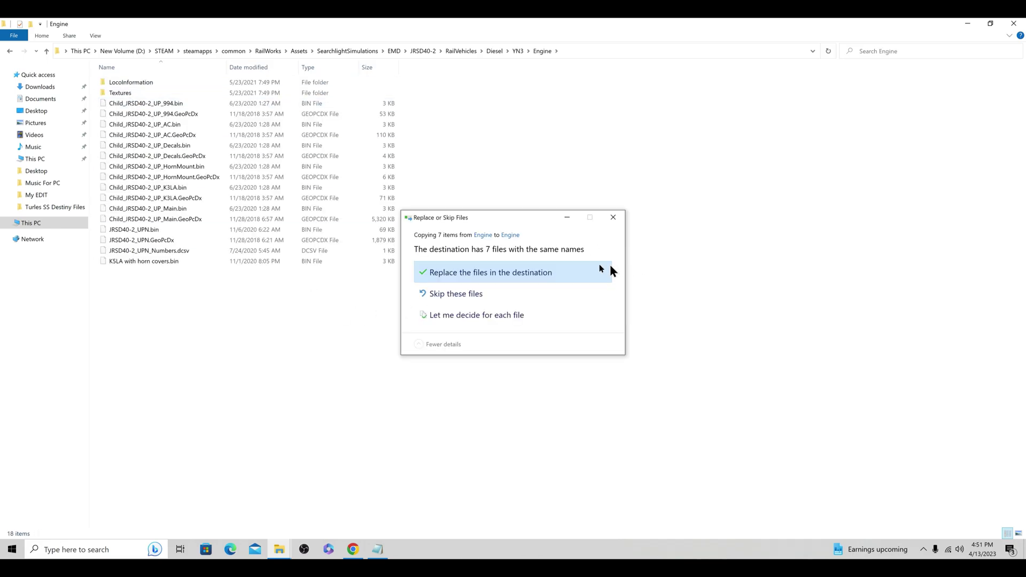
pyautogui.click(514, 273)
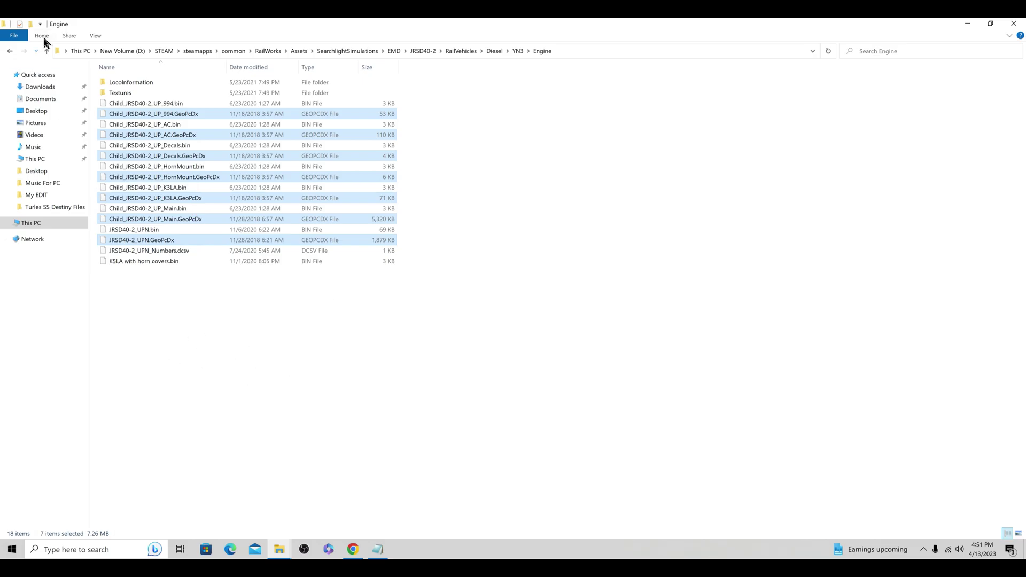
# Return to the Diesel folder, check step 3 of the Installation notes and open the CabView folder inside UPN
pyautogui.click(9, 51)
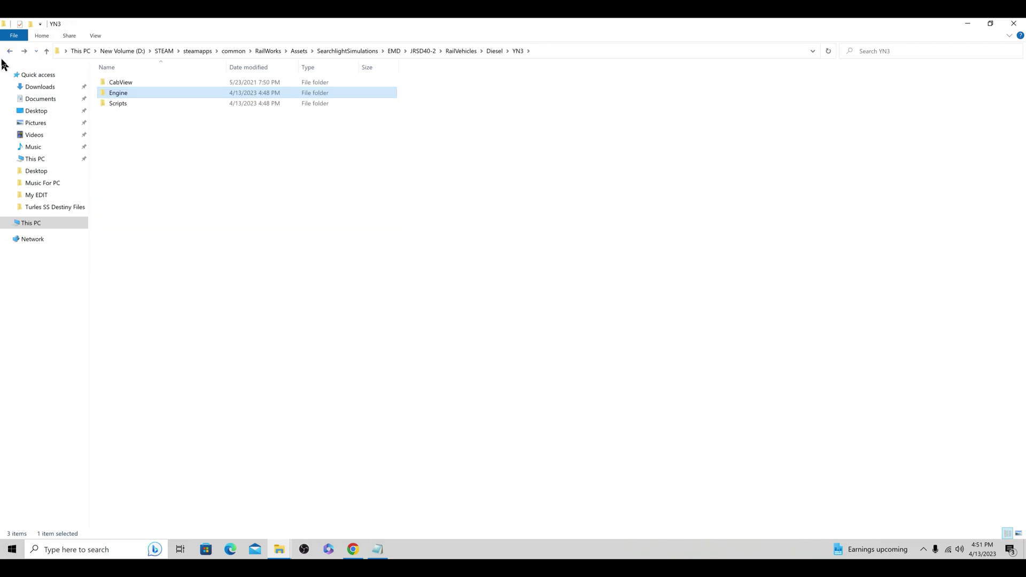
pyautogui.click(7, 54)
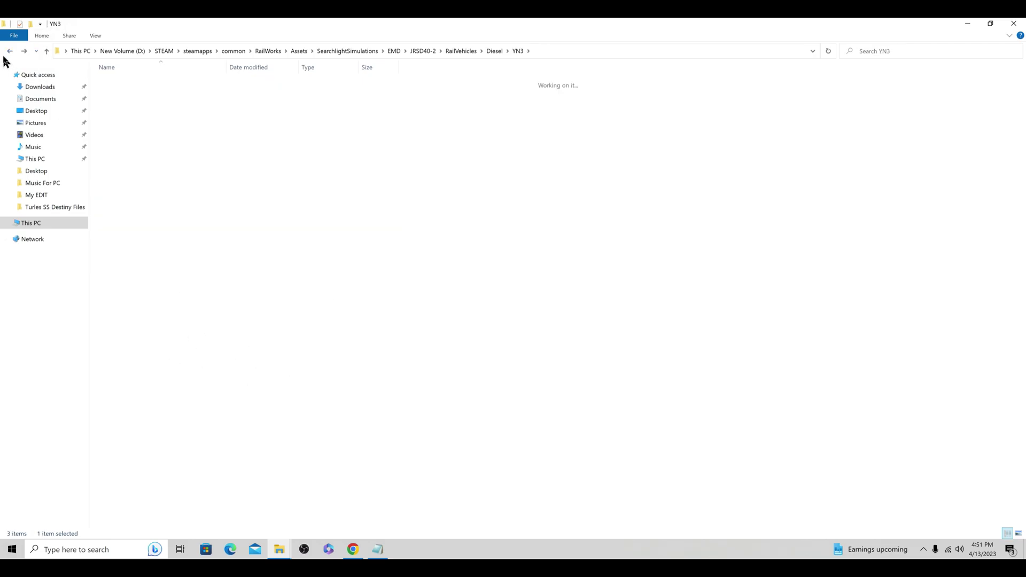
pyautogui.click(376, 555)
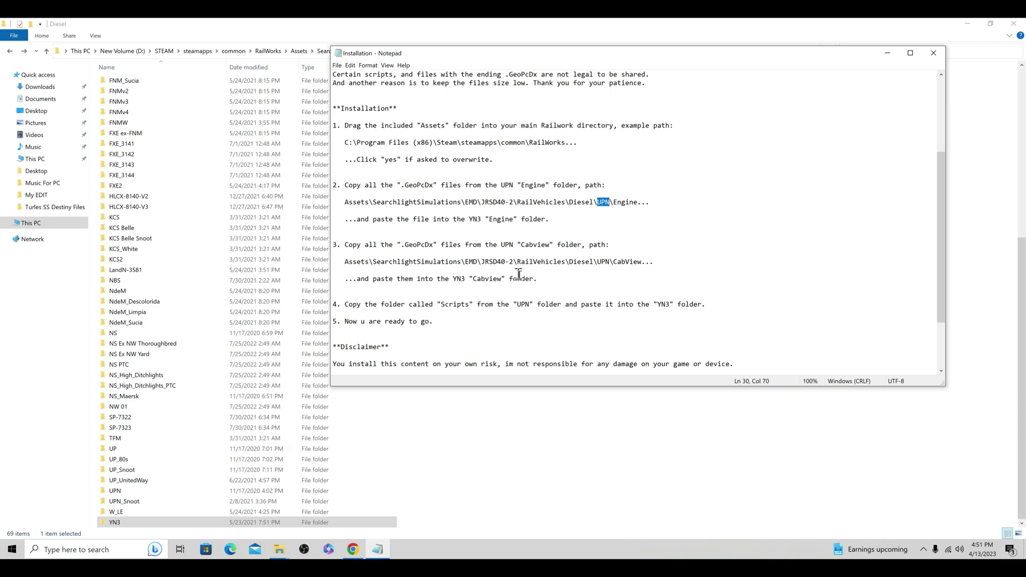
pyautogui.doubleClick(132, 492)
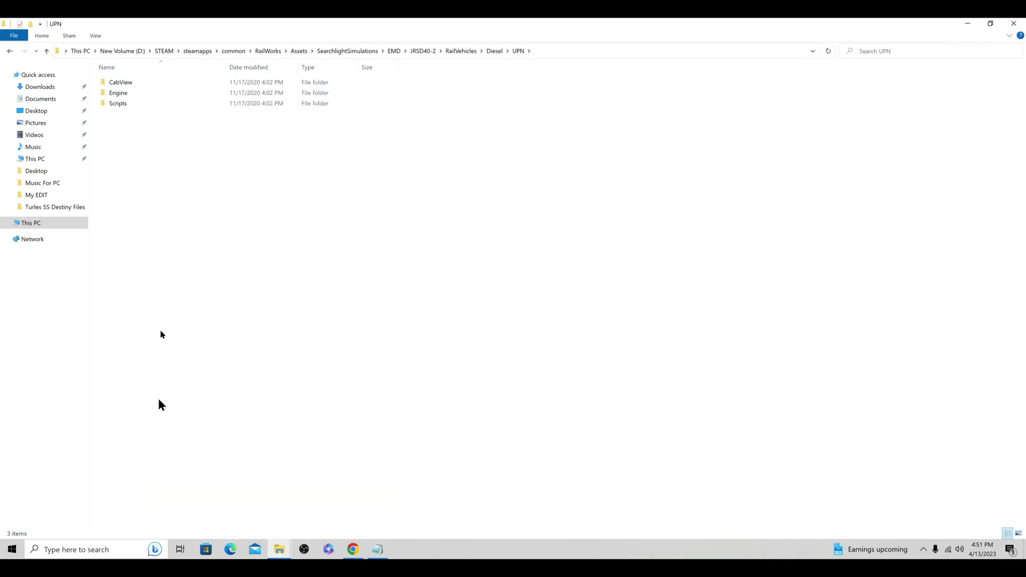
pyautogui.doubleClick(132, 82)
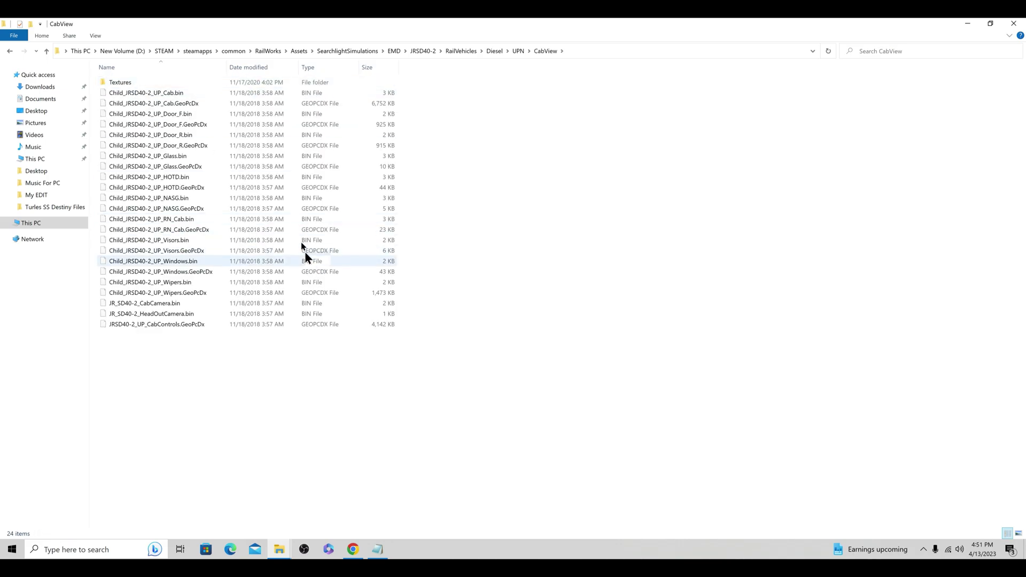
# Copy all the .GeoPcDx files from the UPN CabView folder
pyautogui.click(316, 104)
pyautogui.keyDown('ctrl'); pyautogui.click(324, 125); pyautogui.keyUp('ctrl')
pyautogui.keyDown('ctrl'); pyautogui.click(325, 146); pyautogui.keyUp('ctrl')
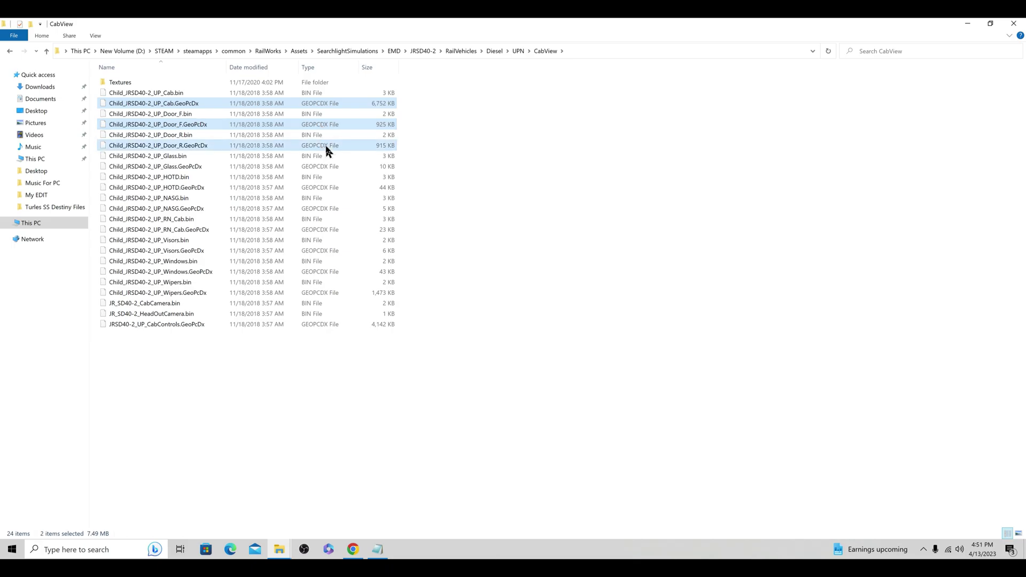
pyautogui.keyDown('ctrl'); pyautogui.click(324, 166); pyautogui.keyUp('ctrl')
pyautogui.keyDown('ctrl'); pyautogui.click(324, 188); pyautogui.keyUp('ctrl')
pyautogui.keyDown('ctrl'); pyautogui.click(325, 209); pyautogui.keyUp('ctrl')
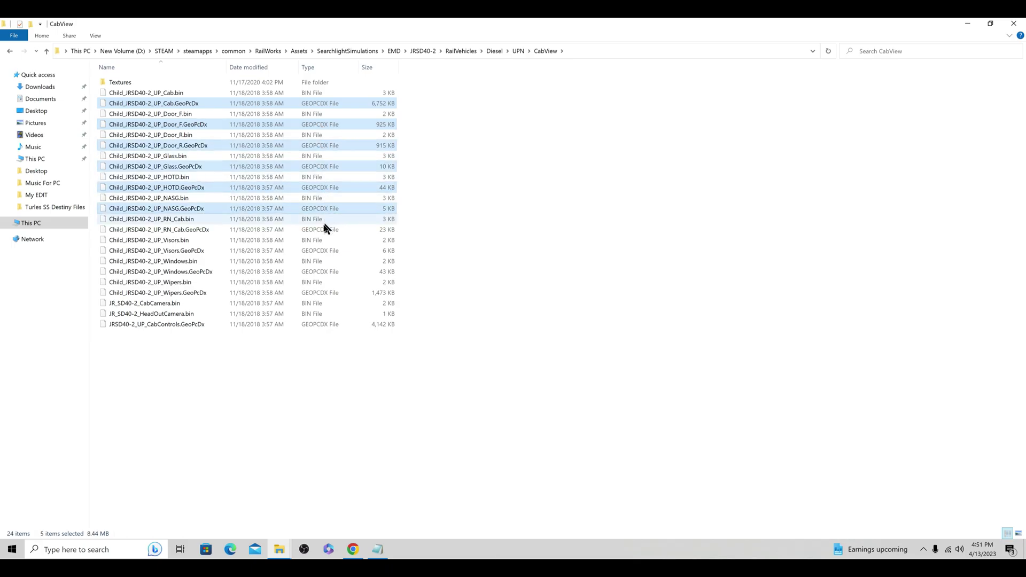
pyautogui.keyDown('ctrl'); pyautogui.click(323, 230); pyautogui.keyUp('ctrl')
pyautogui.keyDown('ctrl'); pyautogui.click(321, 251); pyautogui.keyUp('ctrl')
pyautogui.keyDown('ctrl'); pyautogui.click(326, 271); pyautogui.keyUp('ctrl')
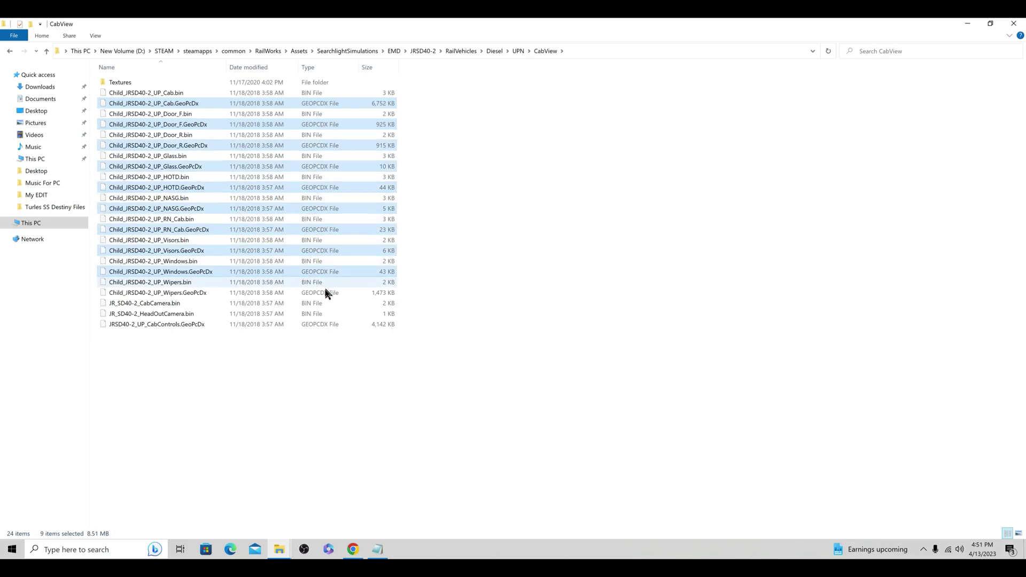
pyautogui.keyDown('ctrl'); pyautogui.click(326, 293); pyautogui.keyUp('ctrl')
pyautogui.keyDown('ctrl'); pyautogui.click(329, 327); pyautogui.keyUp('ctrl')
pyautogui.rightClick(330, 325)
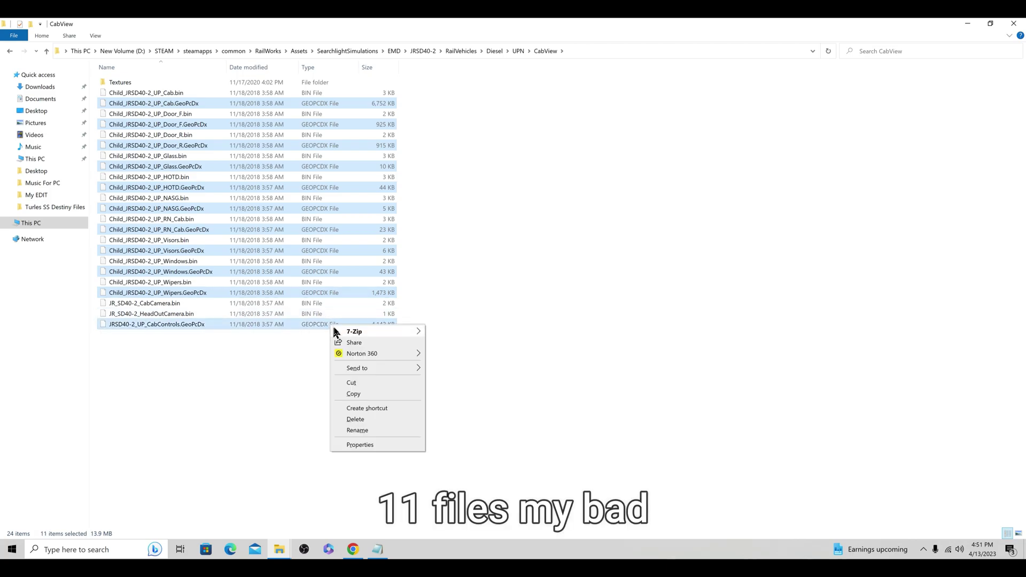
pyautogui.click(352, 394)
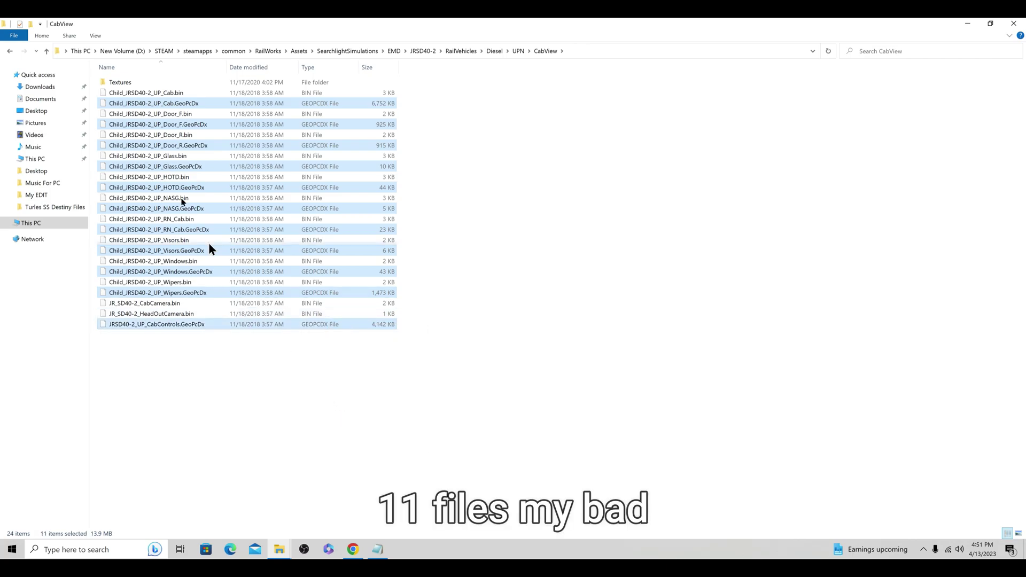
# Paste the copied .GeoPcDx files into the CabView folder of YN3, replacing the files in the destination
pyautogui.click(9, 52)
pyautogui.click(9, 52)
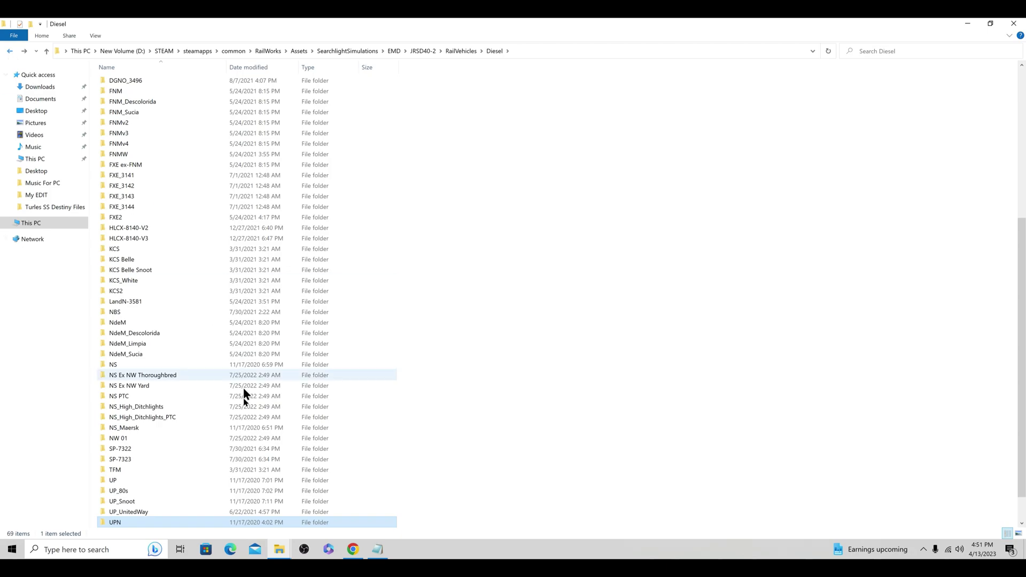
pyautogui.scroll(-1, 185, 461)
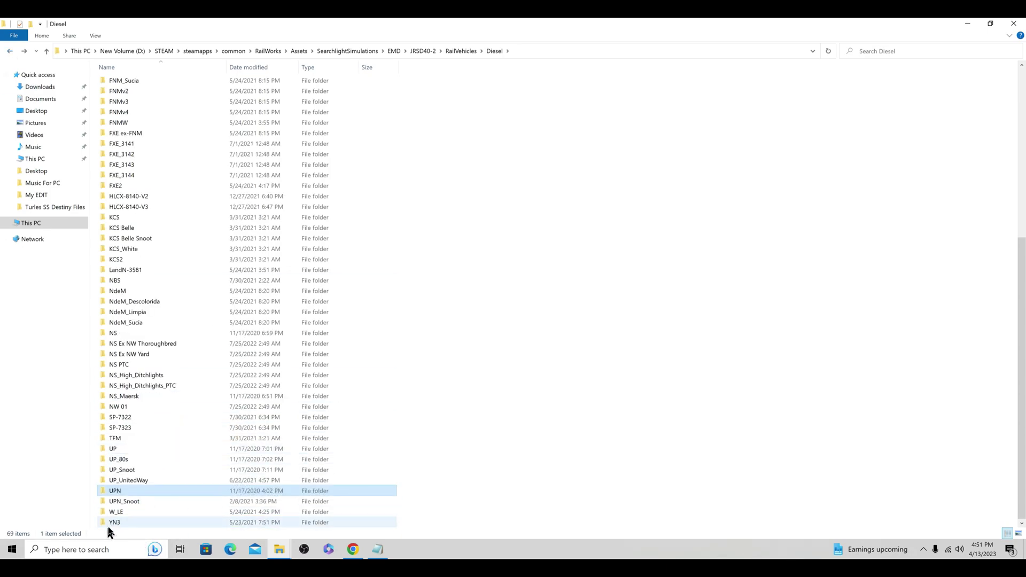
pyautogui.doubleClick(135, 522)
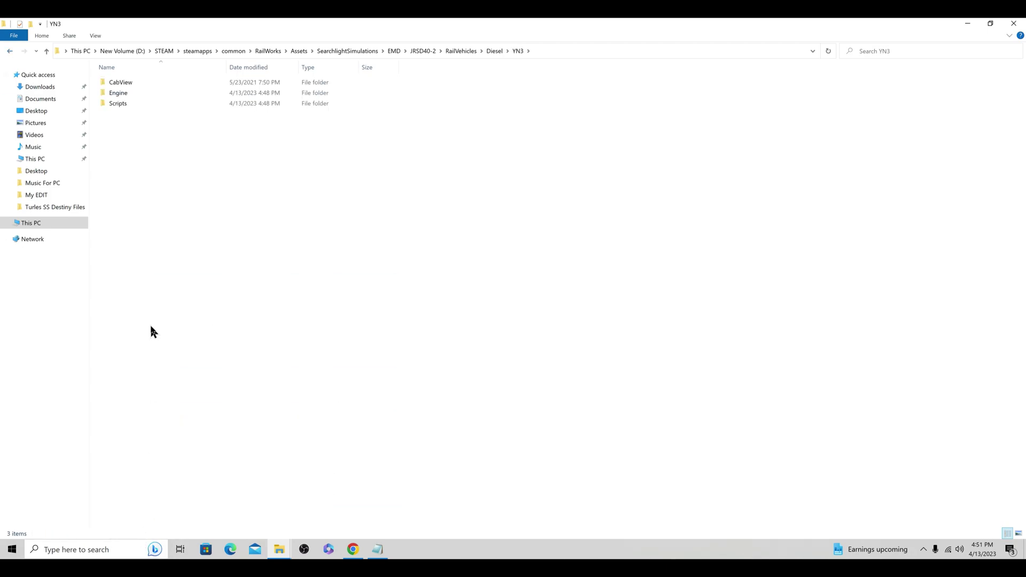
pyautogui.doubleClick(120, 84)
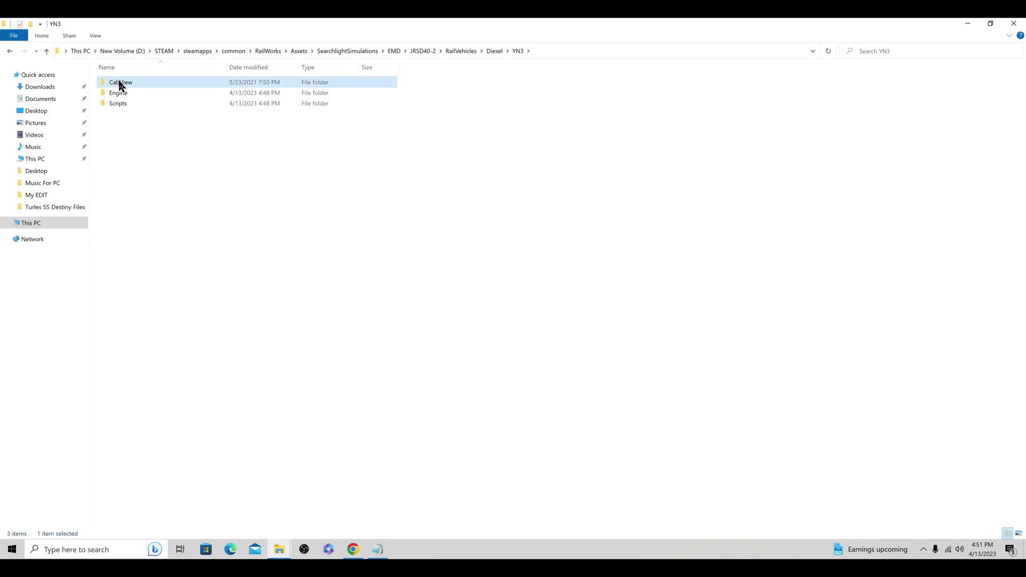
pyautogui.rightClick(557, 186)
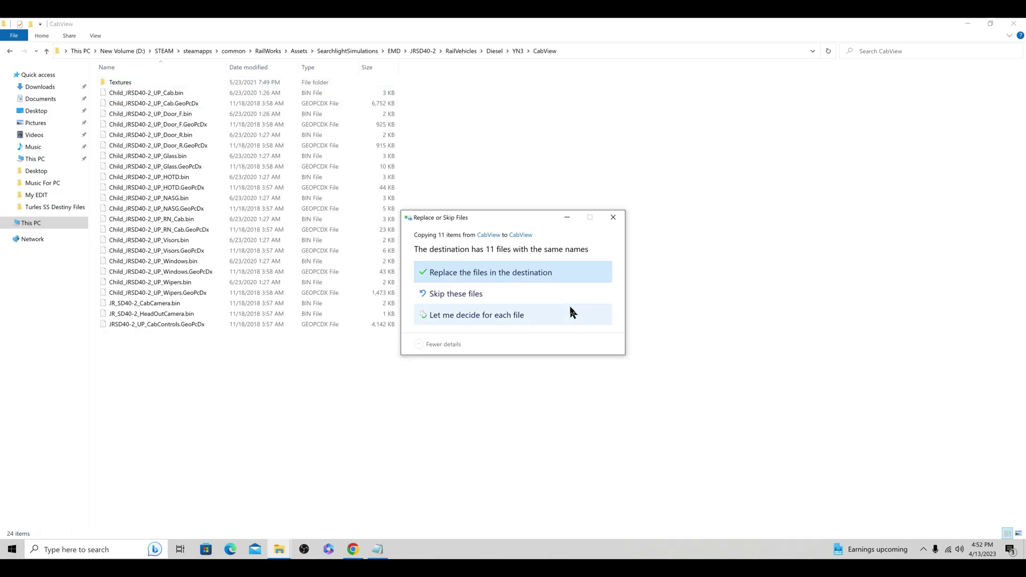
pyautogui.click(528, 273)
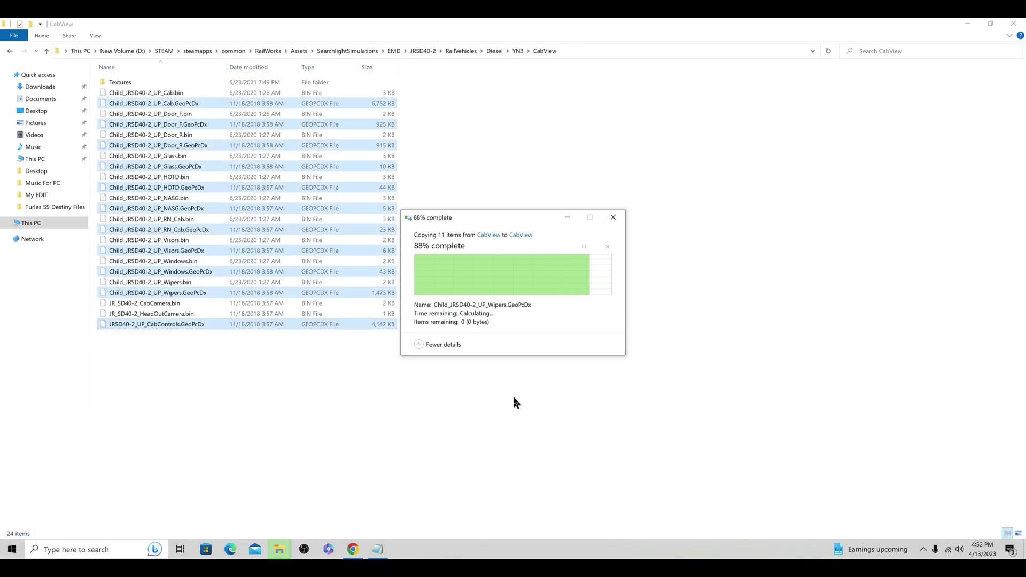
pyautogui.click(345, 453)
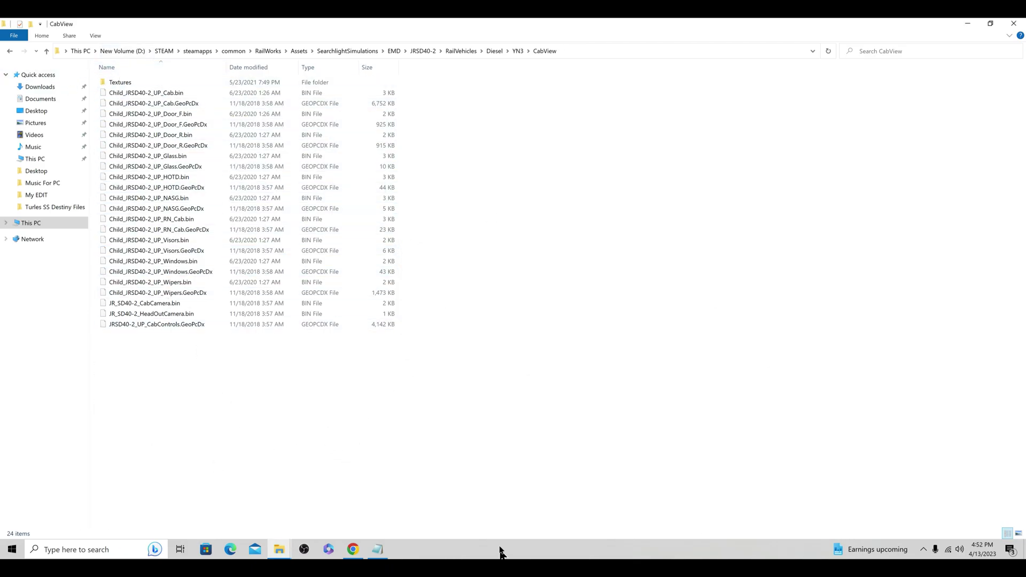
# Check step 4 of the Installation notes and copy the Scripts folder from UPN
pyautogui.click(377, 550)
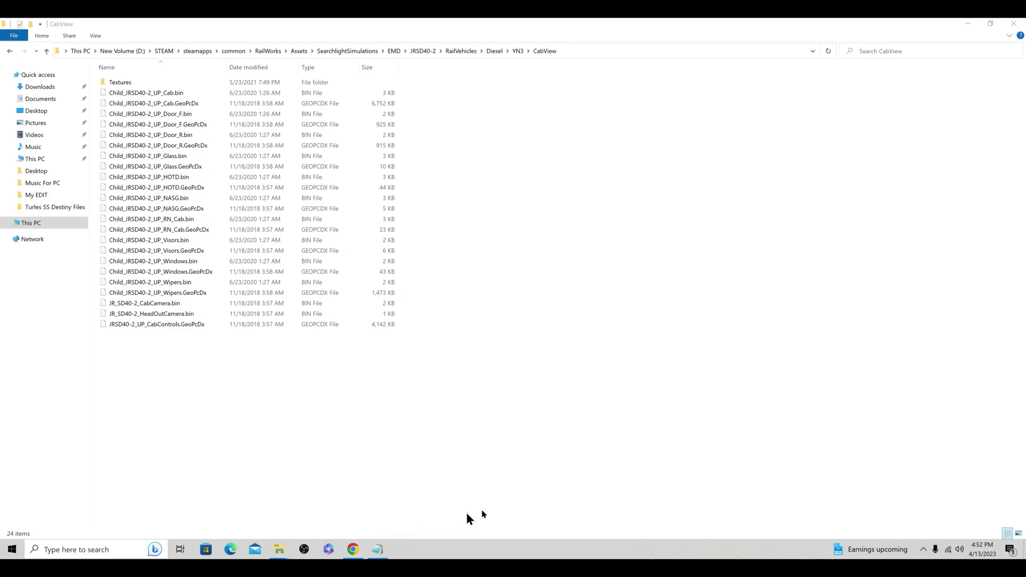
pyautogui.click(379, 552)
pyautogui.scroll(-2, 414, 214)
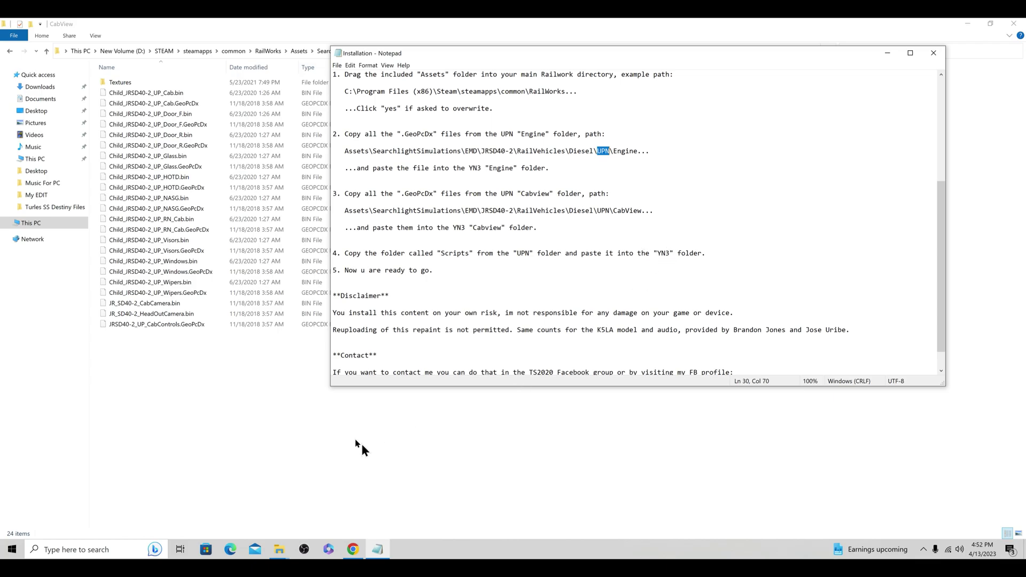
pyautogui.click(10, 51)
pyautogui.click(10, 51)
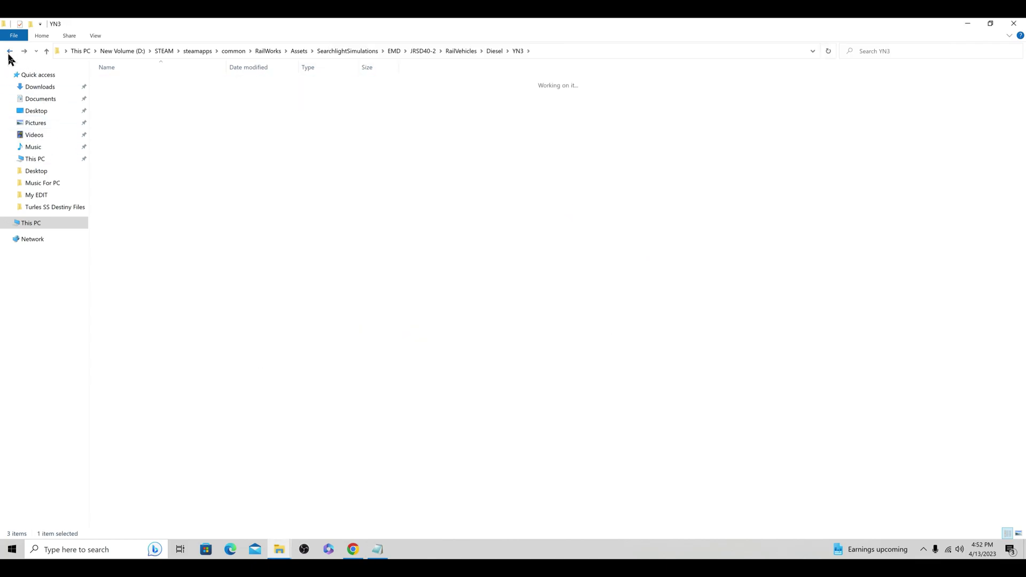
pyautogui.doubleClick(128, 490)
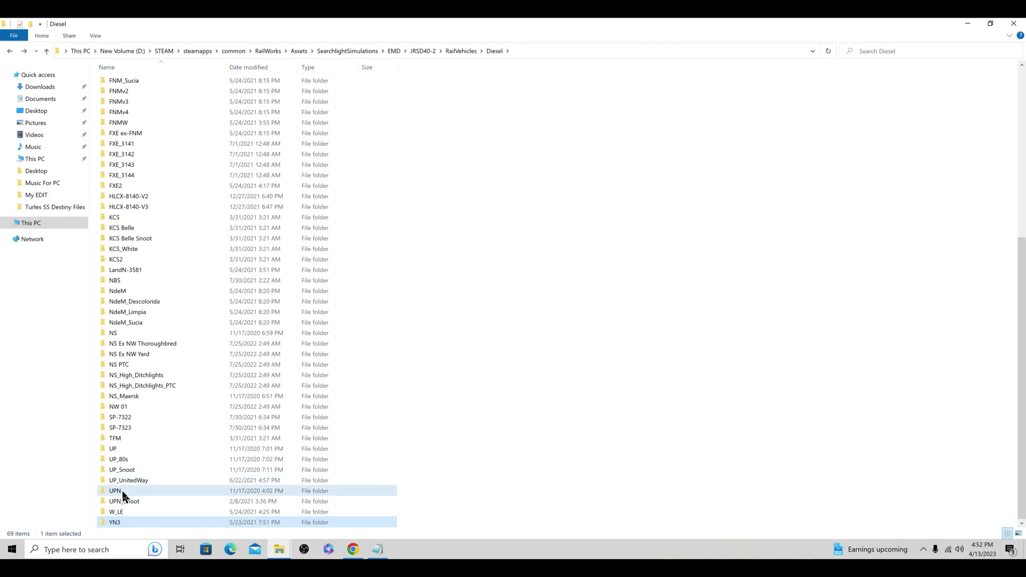
pyautogui.click(115, 107)
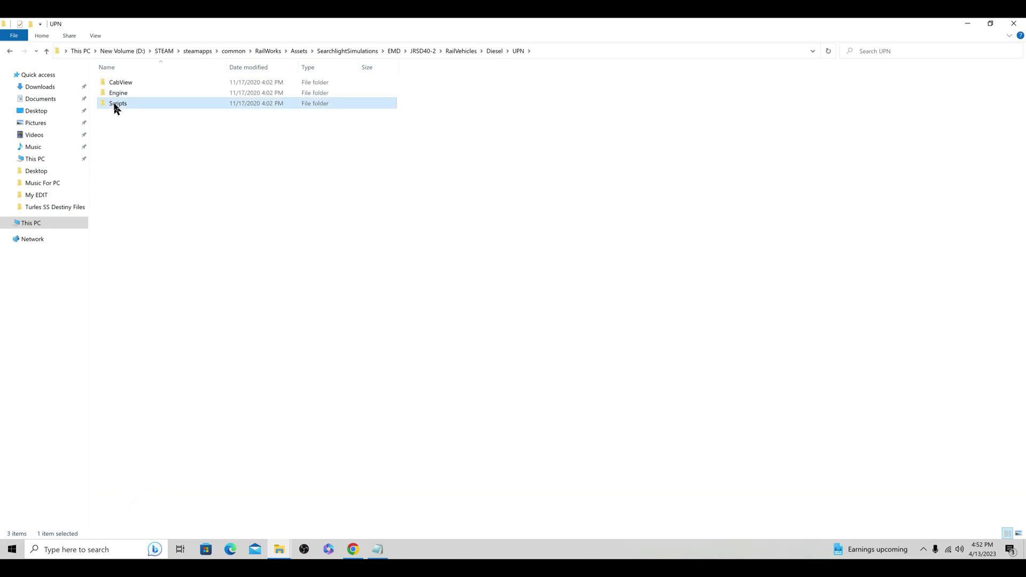
pyautogui.rightClick(134, 109)
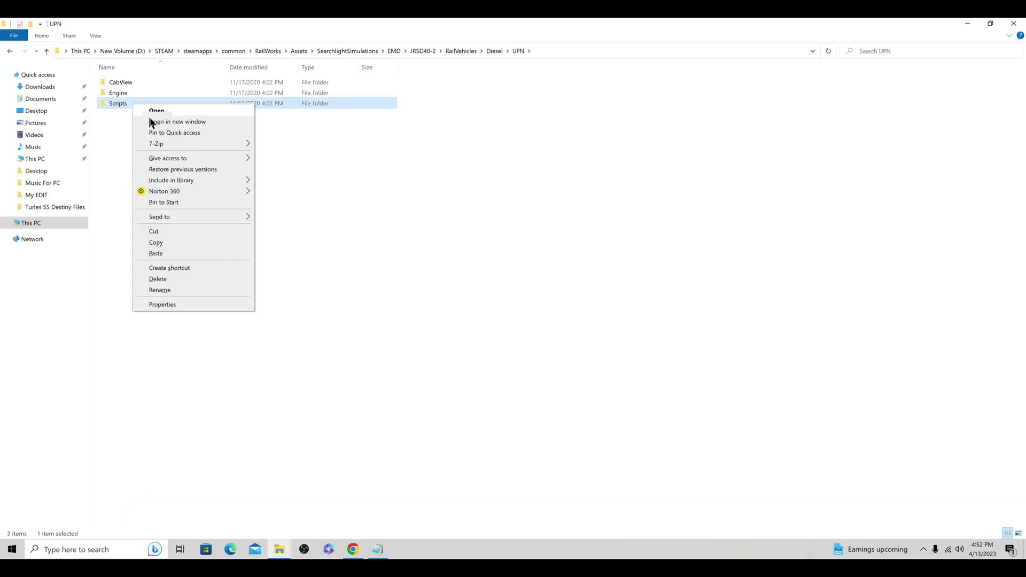
pyautogui.click(161, 246)
# Paste the copied Scripts folder into the YN3 folder, replacing the files in the destination
pyautogui.click(10, 52)
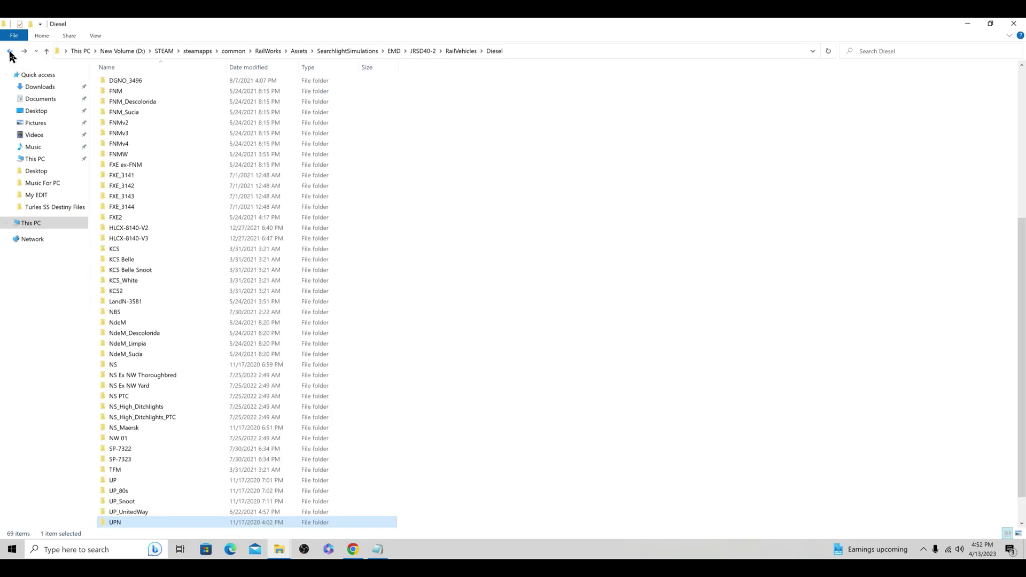
pyautogui.scroll(-1, 212, 309)
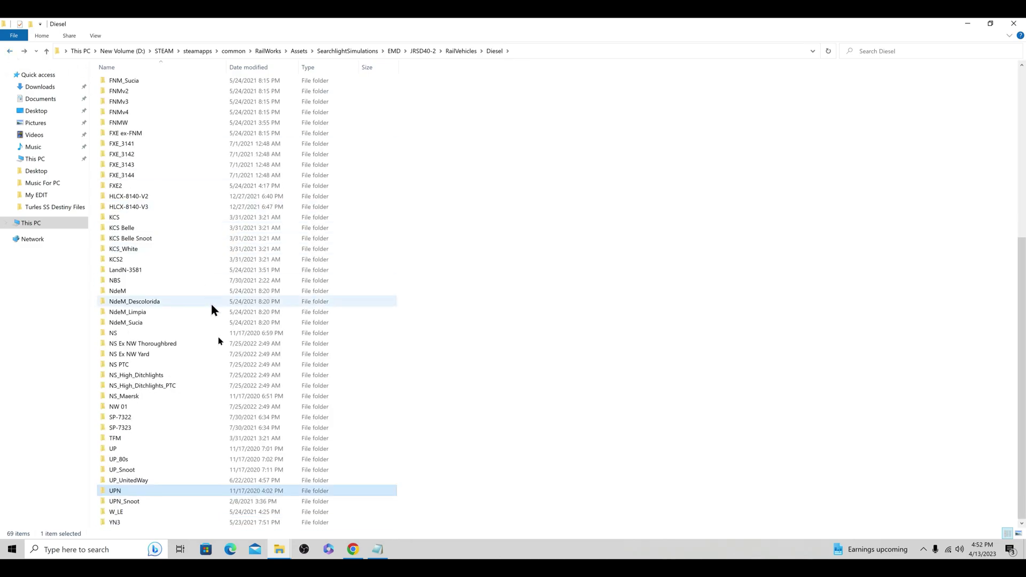
pyautogui.doubleClick(149, 527)
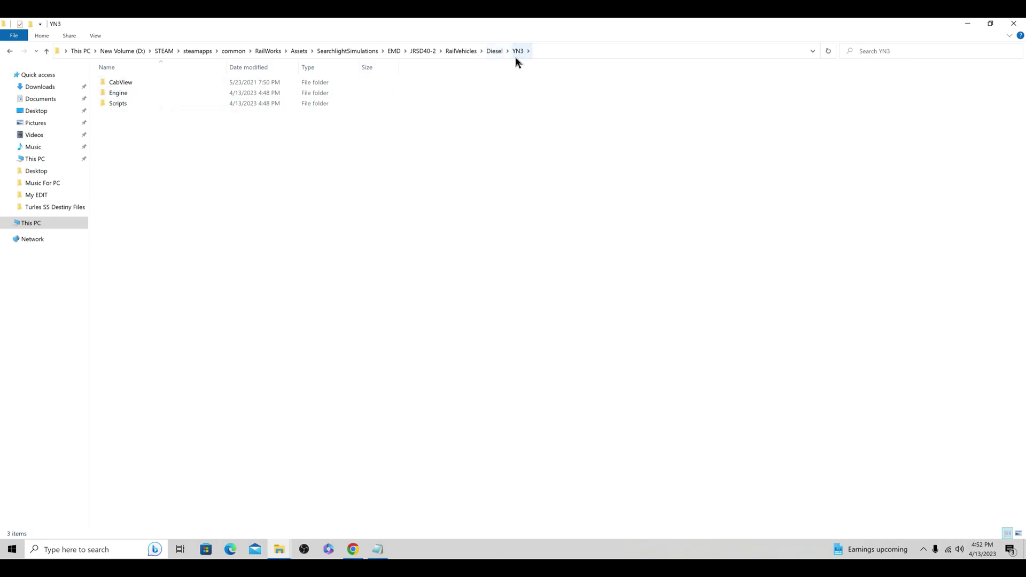
pyautogui.rightClick(360, 179)
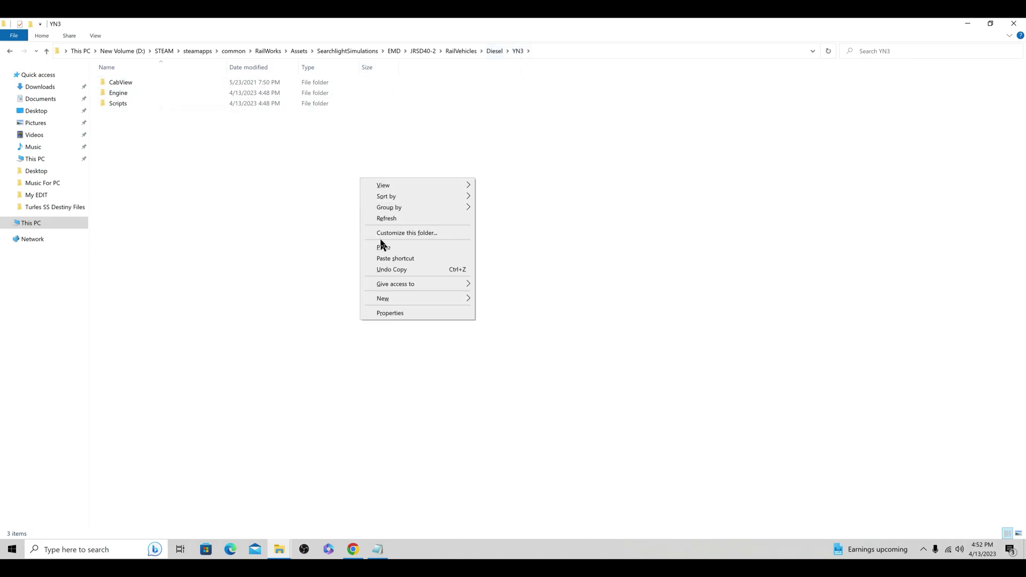
pyautogui.click(383, 247)
pyautogui.click(507, 273)
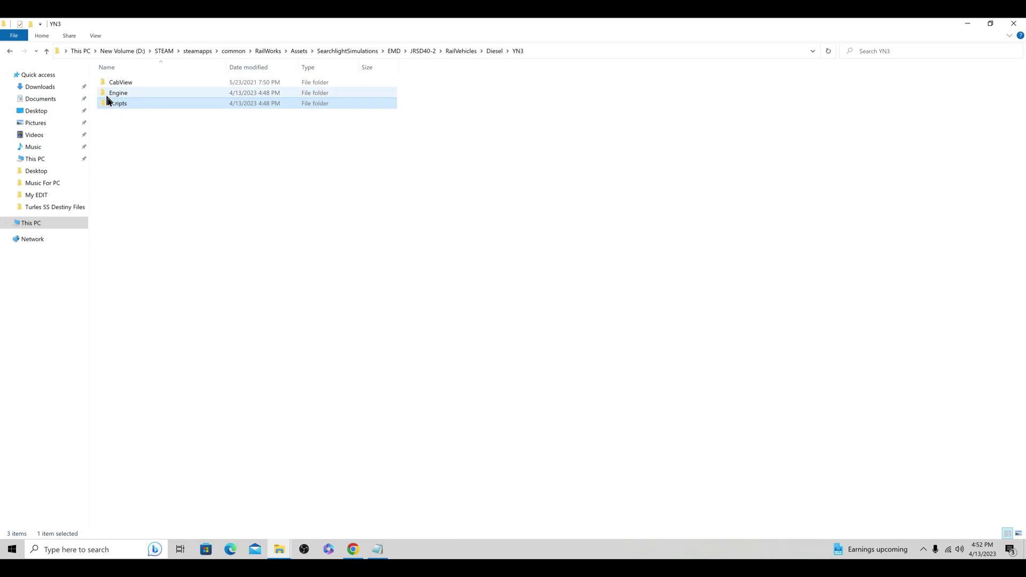
# Return to the Diesel folder, minimize its window and close the Installation notes
pyautogui.click(10, 51)
pyautogui.click(968, 23)
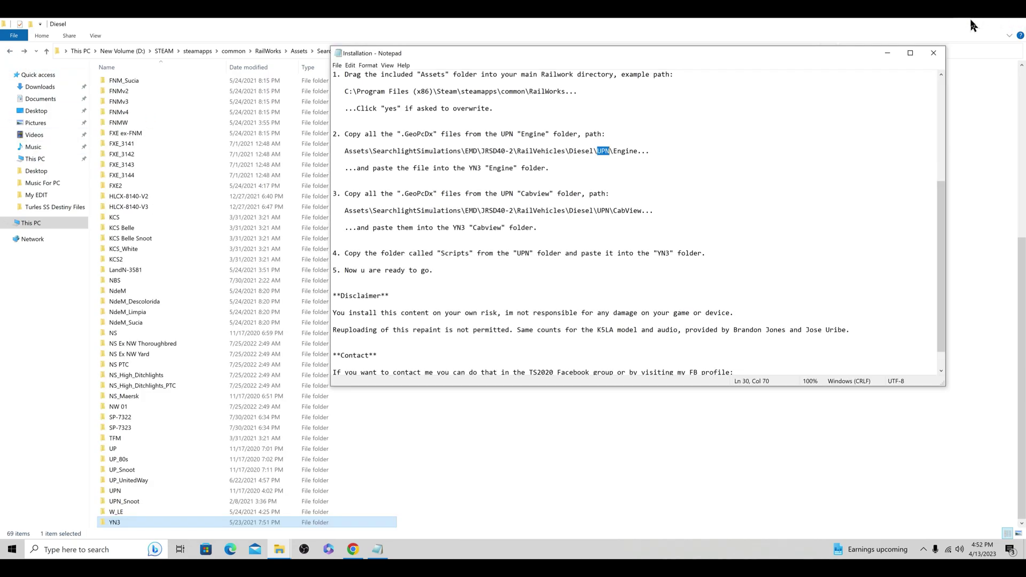
pyautogui.click(935, 53)
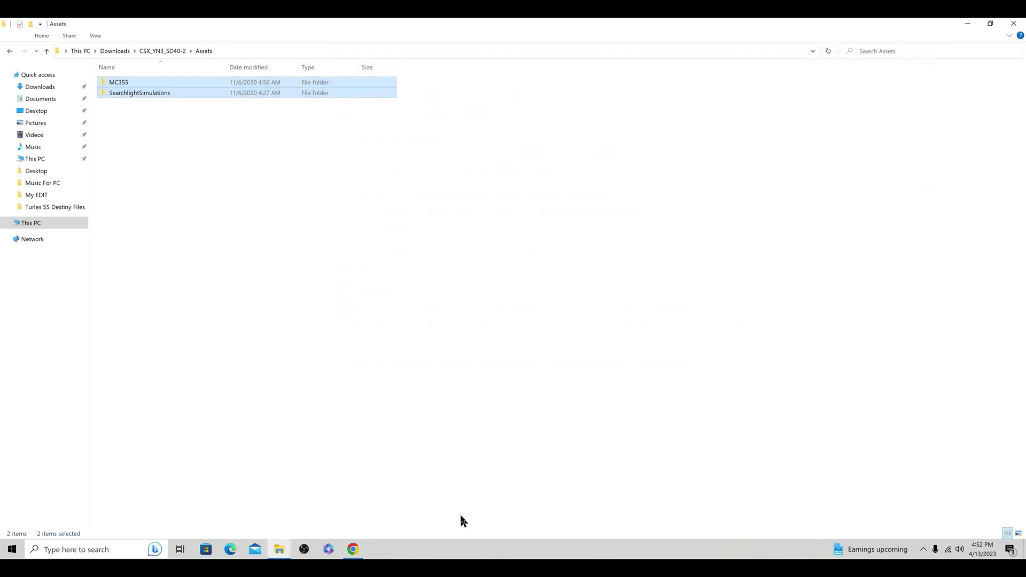
pyautogui.click(448, 340)
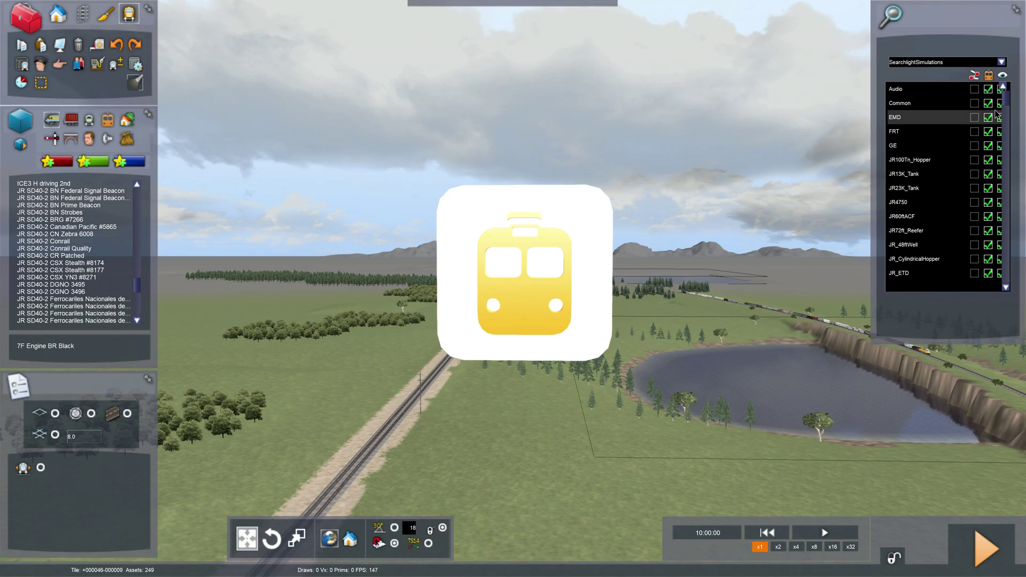
# In Train Simulator's scenario editor, choose the MC355 asset provider and enable its 3DHorns product
pyautogui.click(1002, 62)
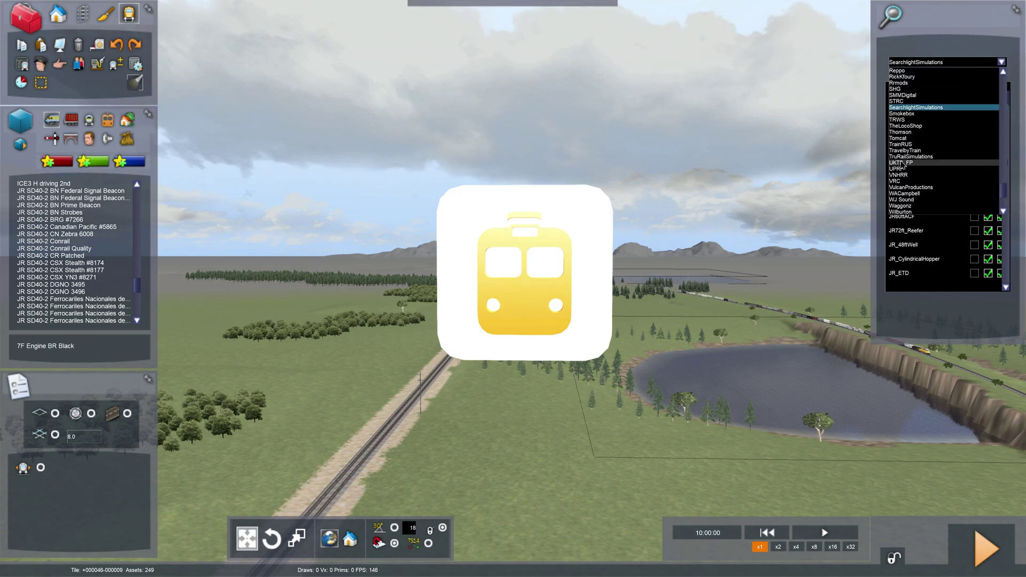
pyautogui.scroll(1, 901, 162)
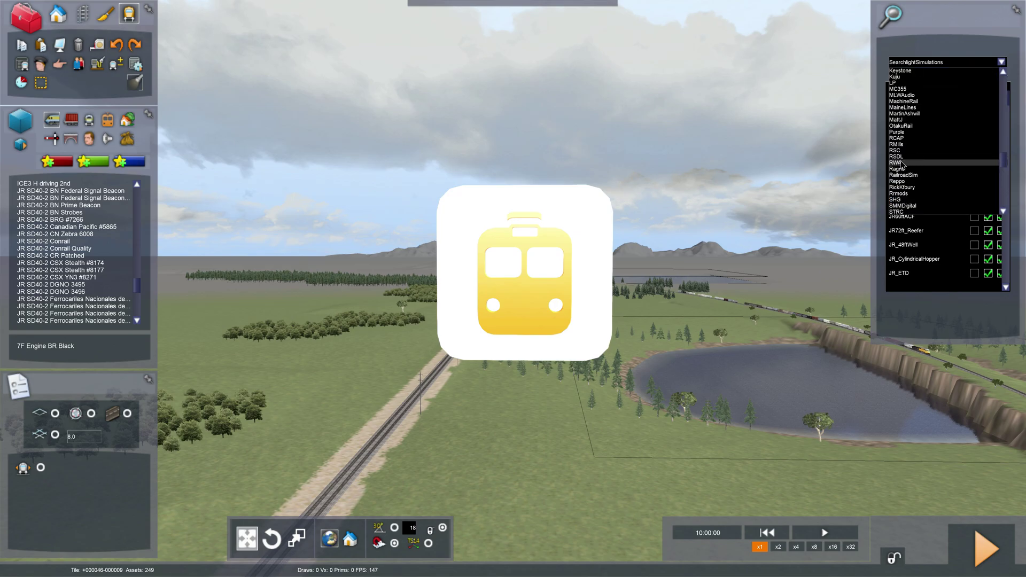
pyautogui.click(917, 89)
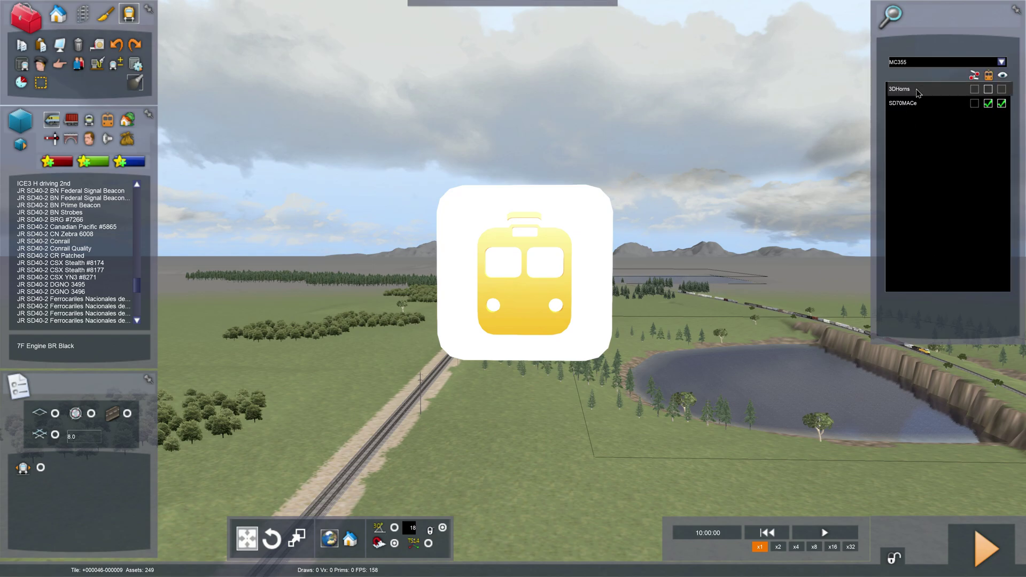
pyautogui.click(989, 90)
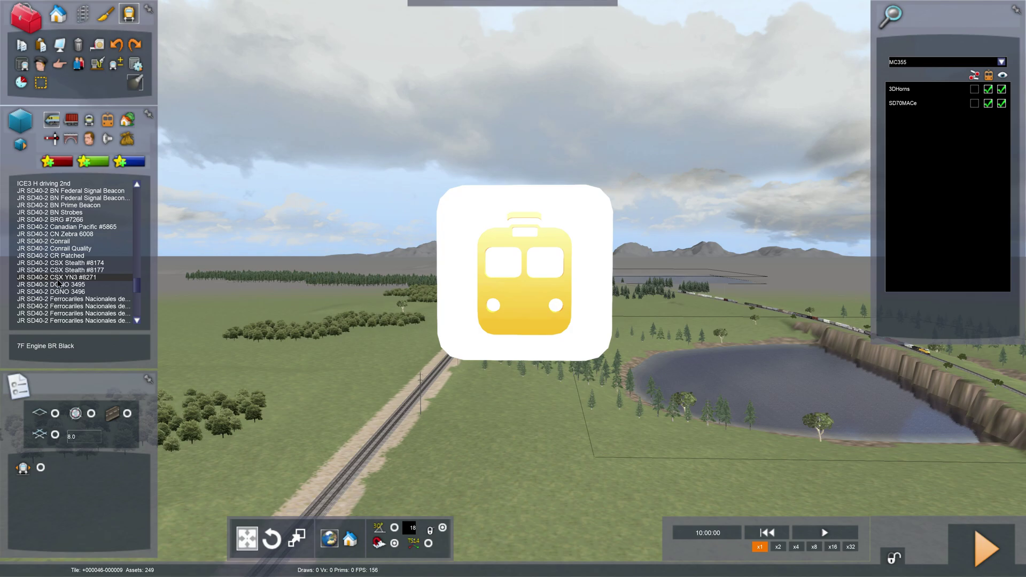
# Place the JR SD40-2 CSX YN3 #8271 locomotive on the track and view it up close from both sides
pyautogui.click(91, 278)
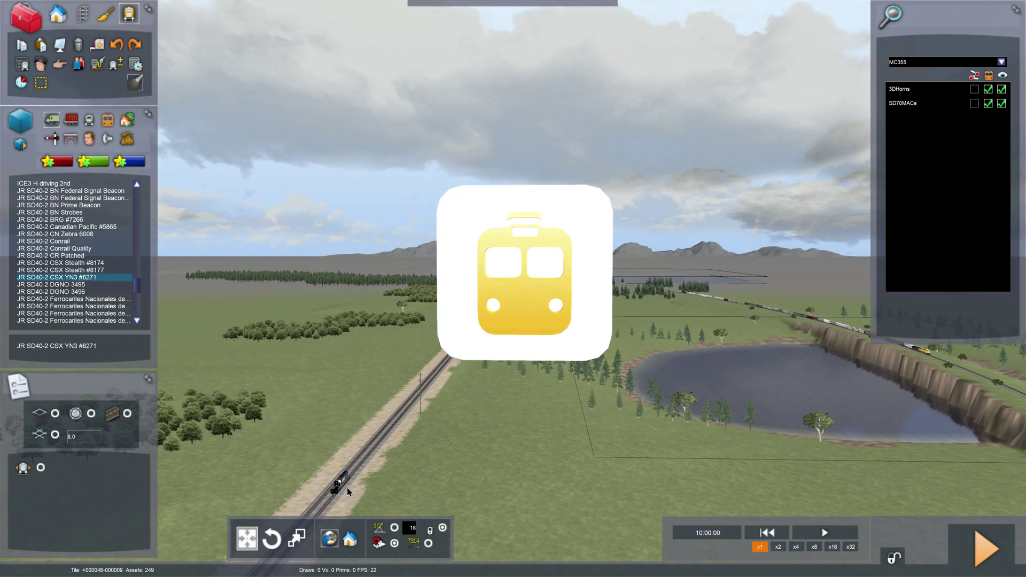
pyautogui.click(347, 492)
pyautogui.moveTo(346, 487); pyautogui.dragTo(537, 288)
pyautogui.click(391, 448)
pyautogui.rightClick(389, 448)
pyautogui.press('Up')
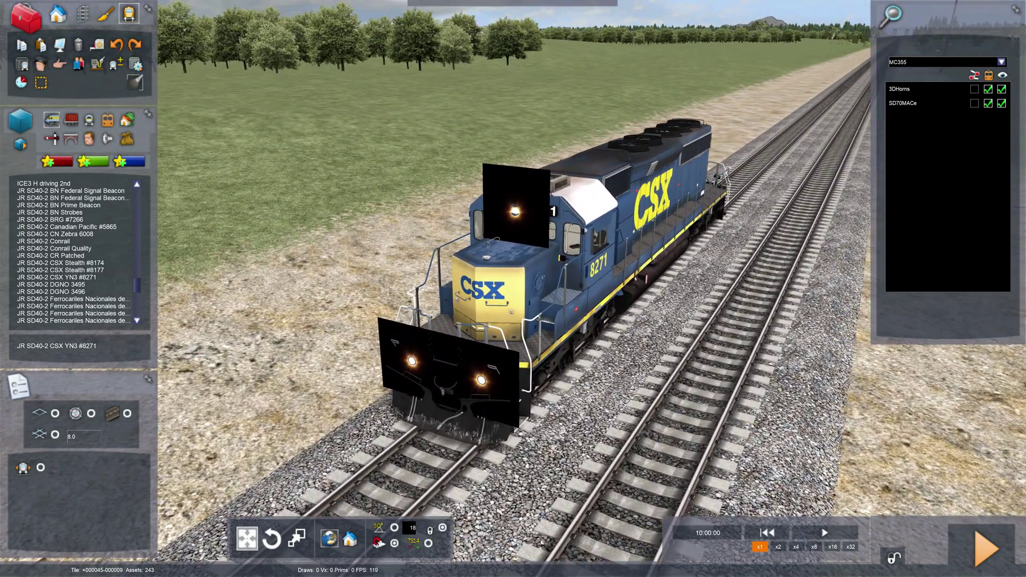
pyautogui.press('Left')
pyautogui.press('Left')
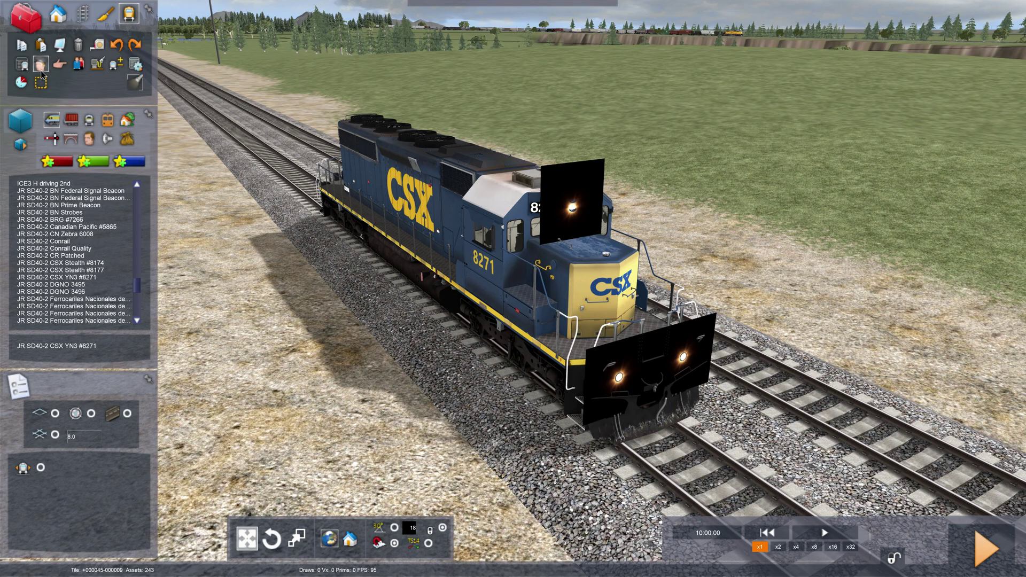
# Assign a driver to the placed CSX #8271 locomotive
pyautogui.click(41, 71)
pyautogui.click(528, 365)
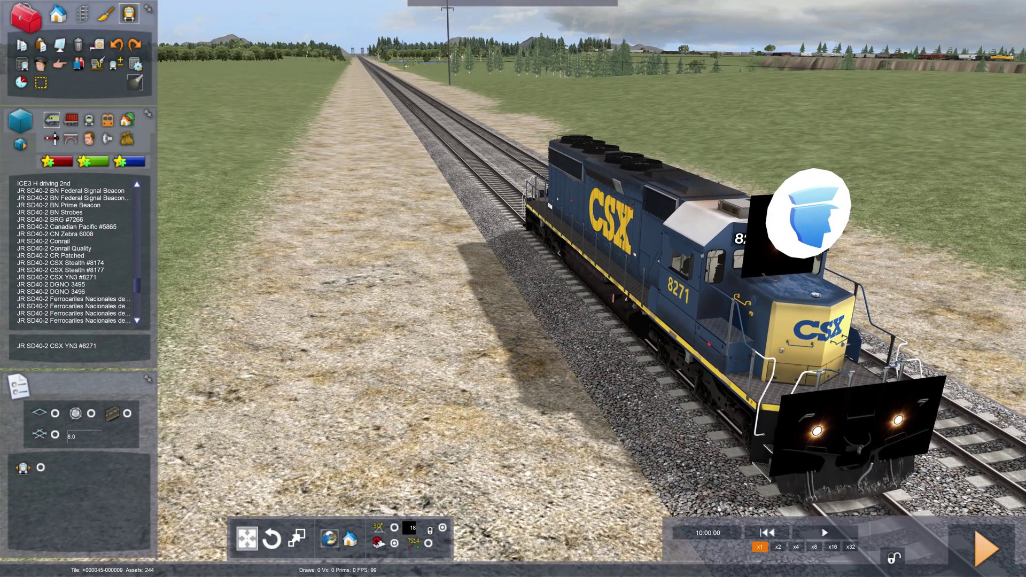
pyautogui.moveTo(362, 428); pyautogui.dragTo(452, 429)
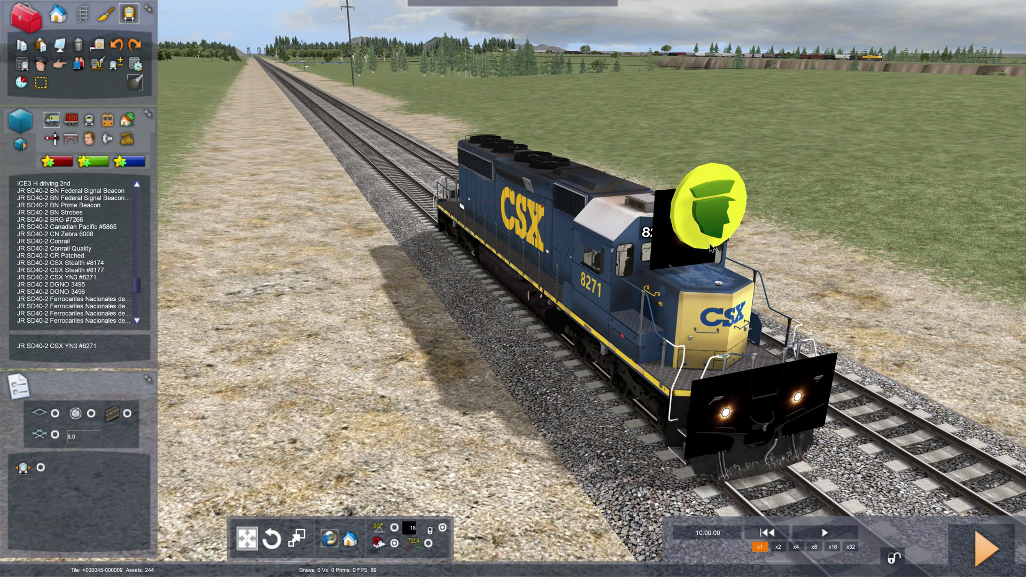
# Save the changes to the current scenario and start driving it with the placed CSX #8271 locomotive
pyautogui.press('Right')
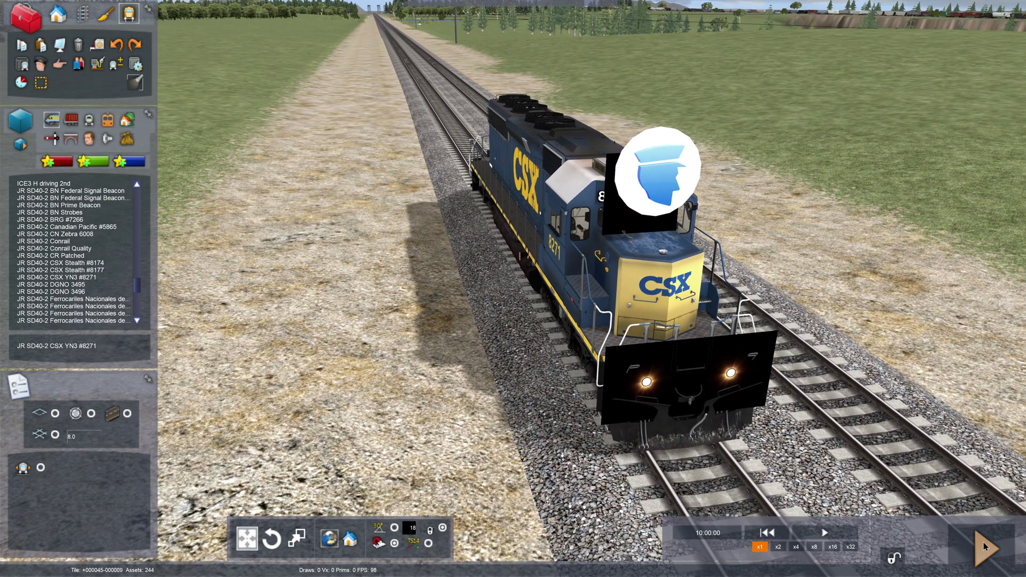
pyautogui.click(983, 542)
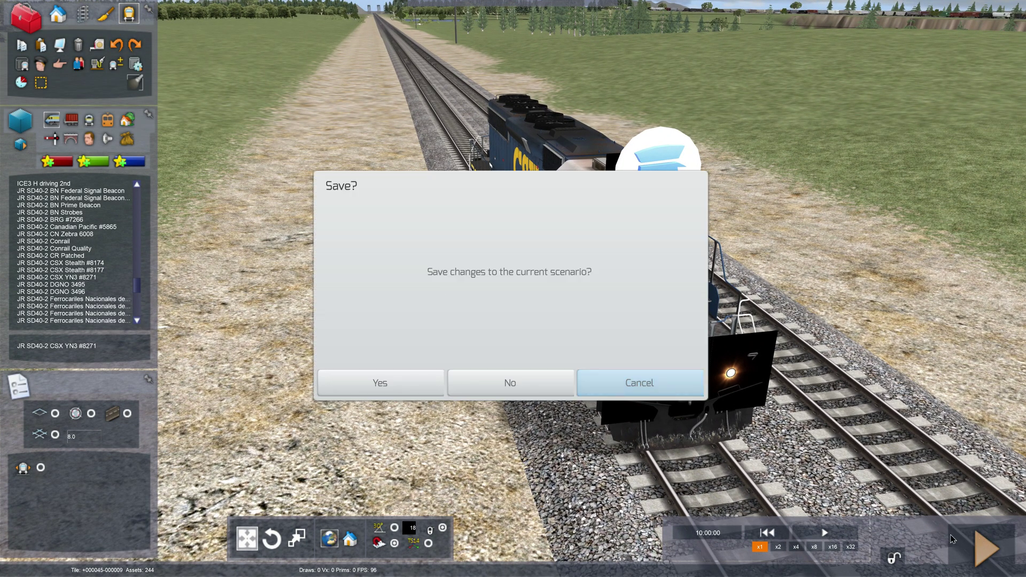
pyautogui.click(473, 398)
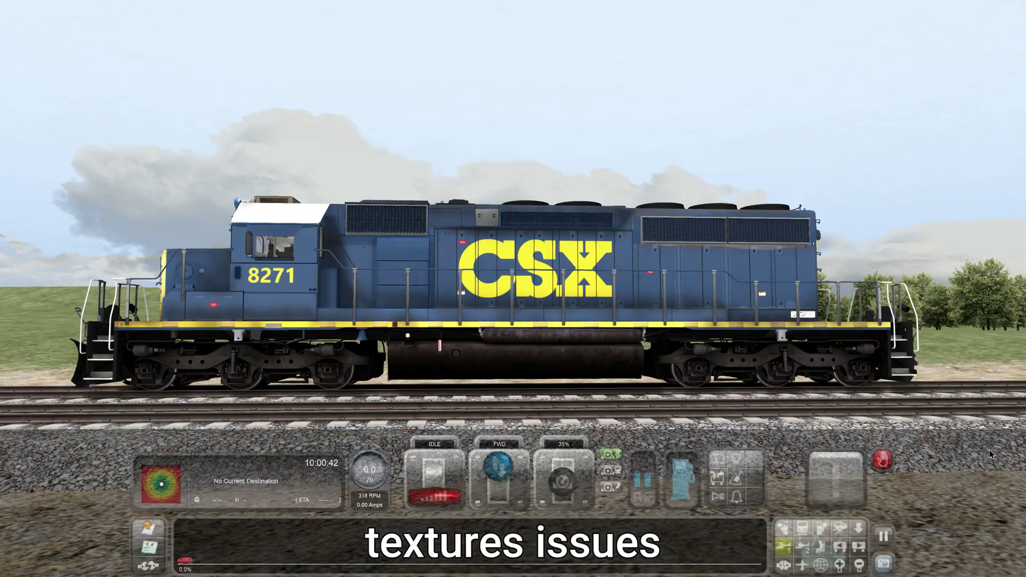
# Examine locomotive 8271's textures from the external camera, going from one side around the nose to the other side
pyautogui.moveTo(885, 463); pyautogui.dragTo(983, 417)
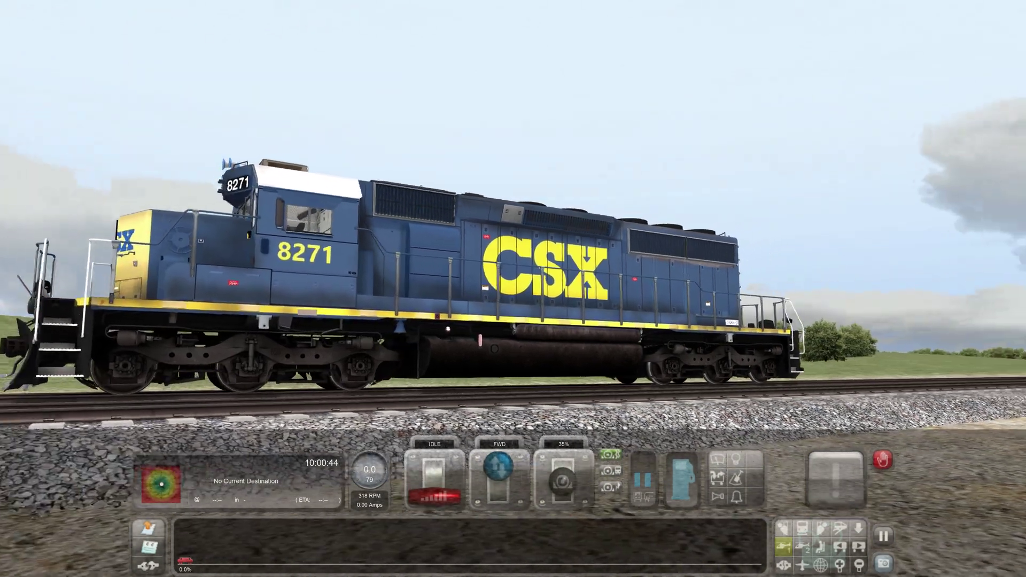
pyautogui.press('Left')
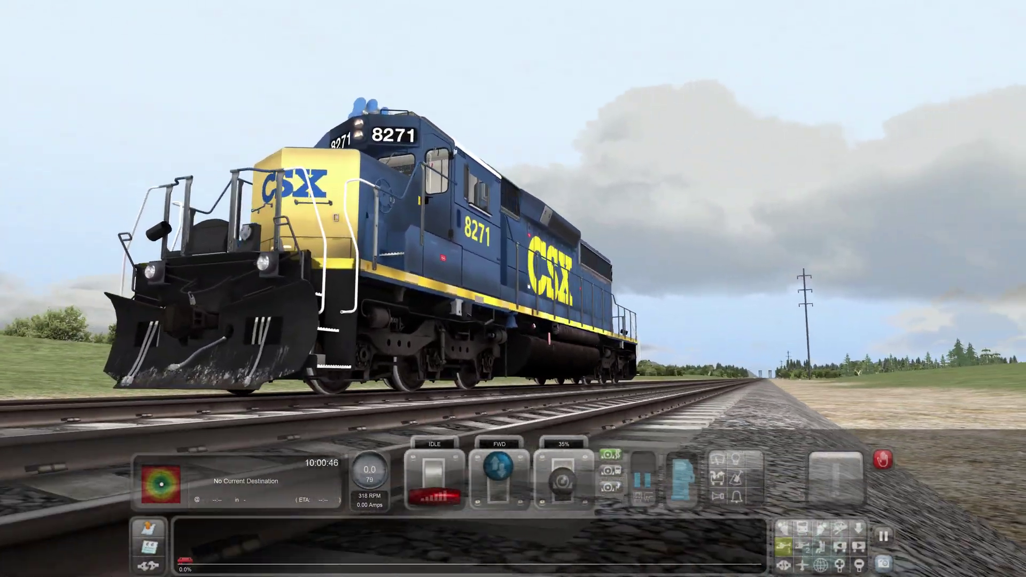
pyautogui.press('Left')
pyautogui.press('Up')
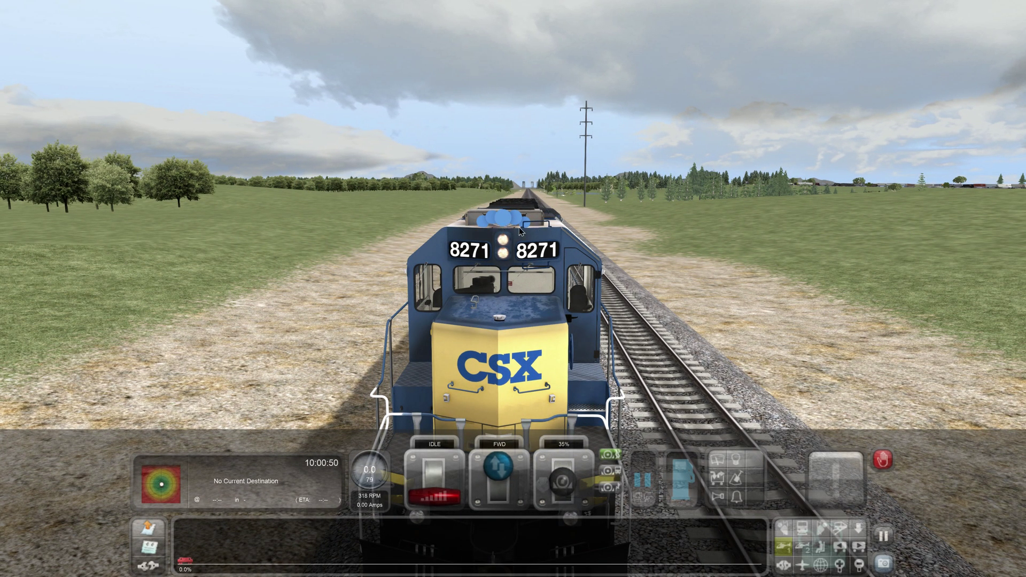
pyautogui.press('Left')
pyautogui.press('Down')
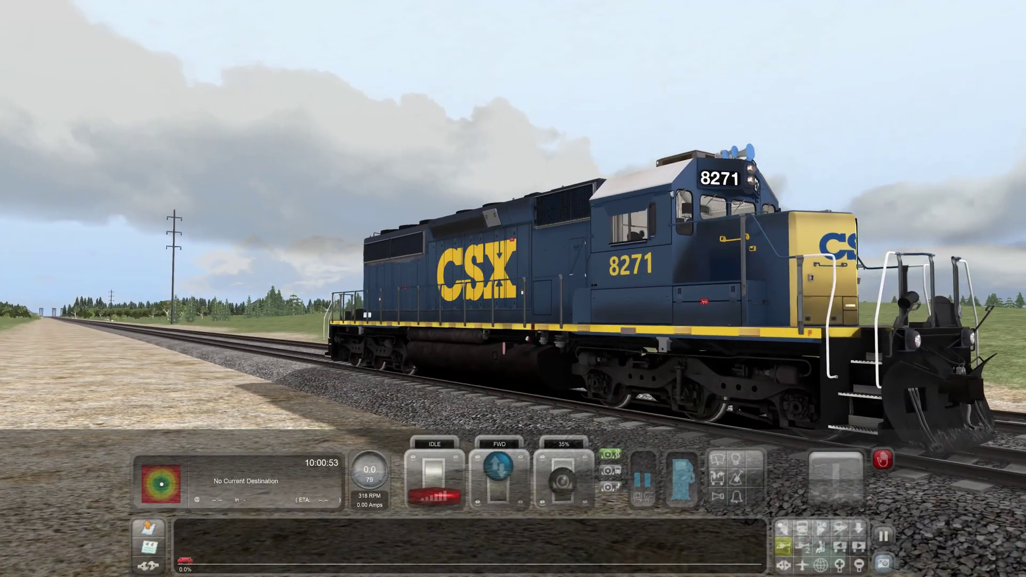
# Orbit the external camera around the locomotive to examine its cab sides, snowplow and rear hood lettering
pyautogui.press('Up')
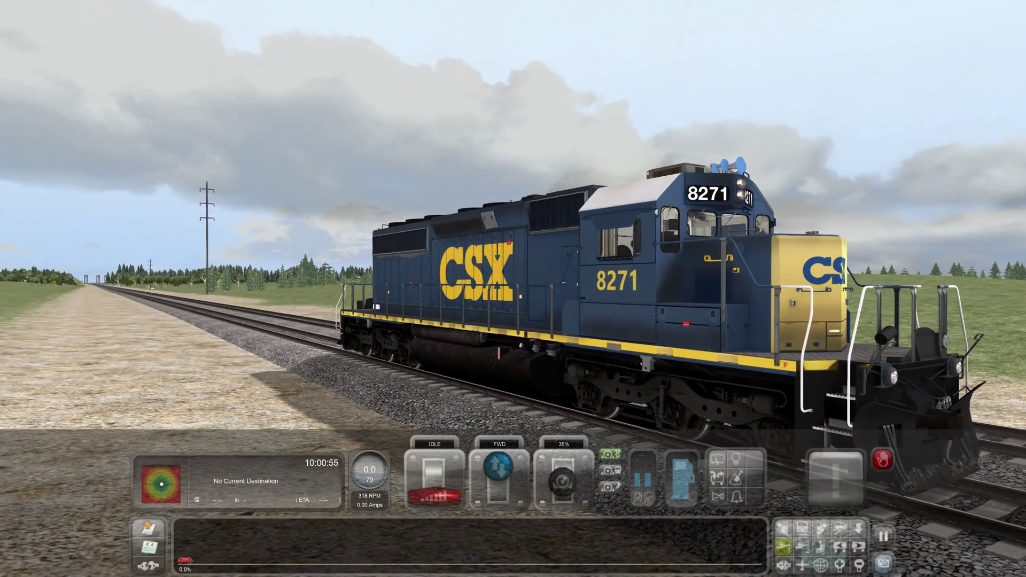
pyautogui.press('Right')
pyautogui.press('Left')
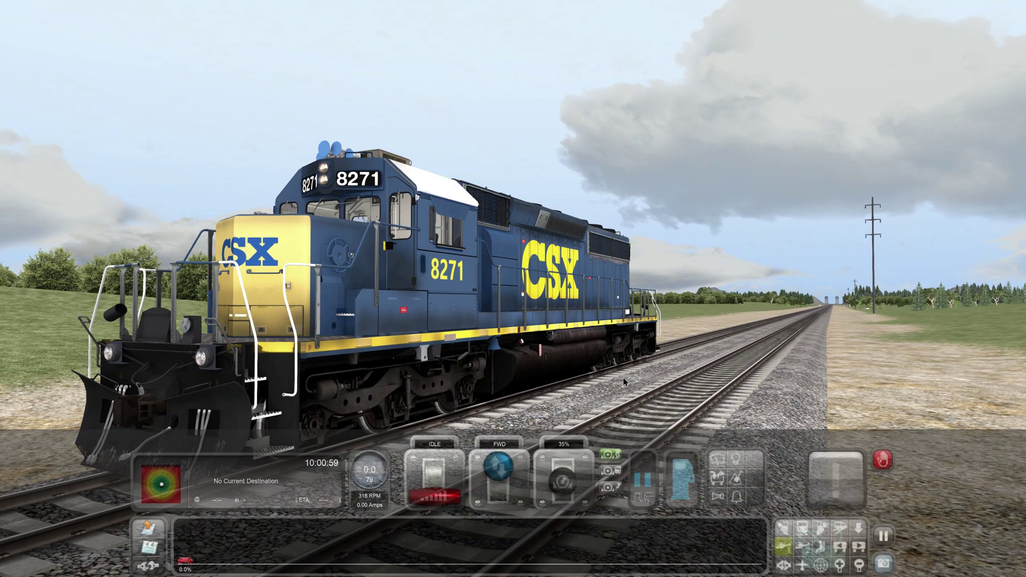
pyautogui.press('Right')
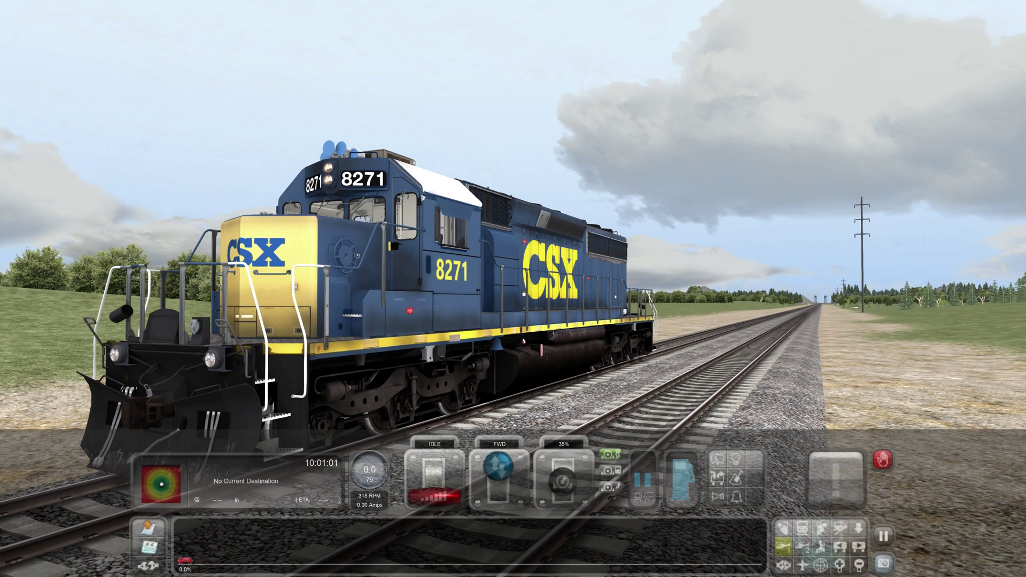
pyautogui.press('Down')
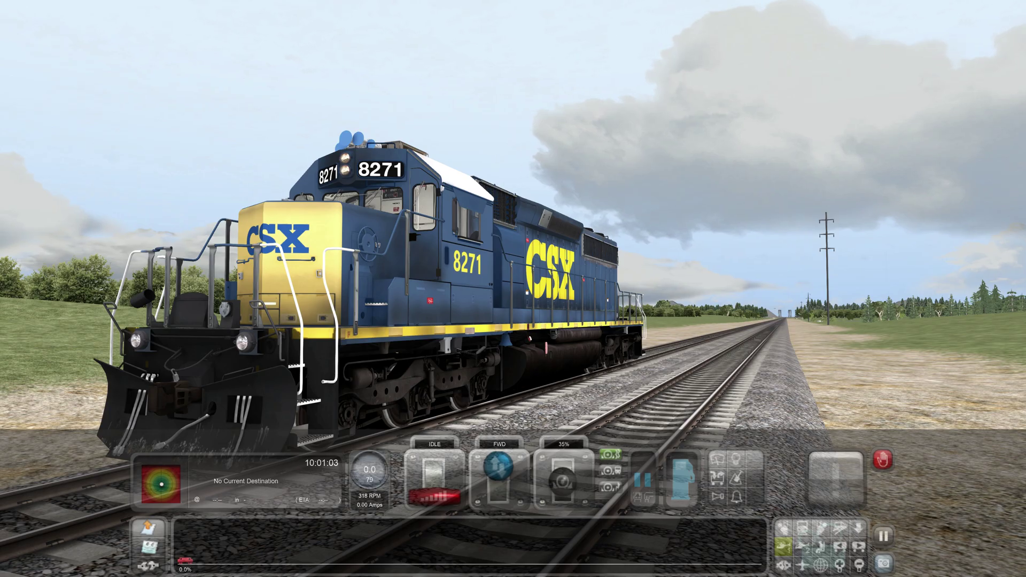
pyautogui.press('Left')
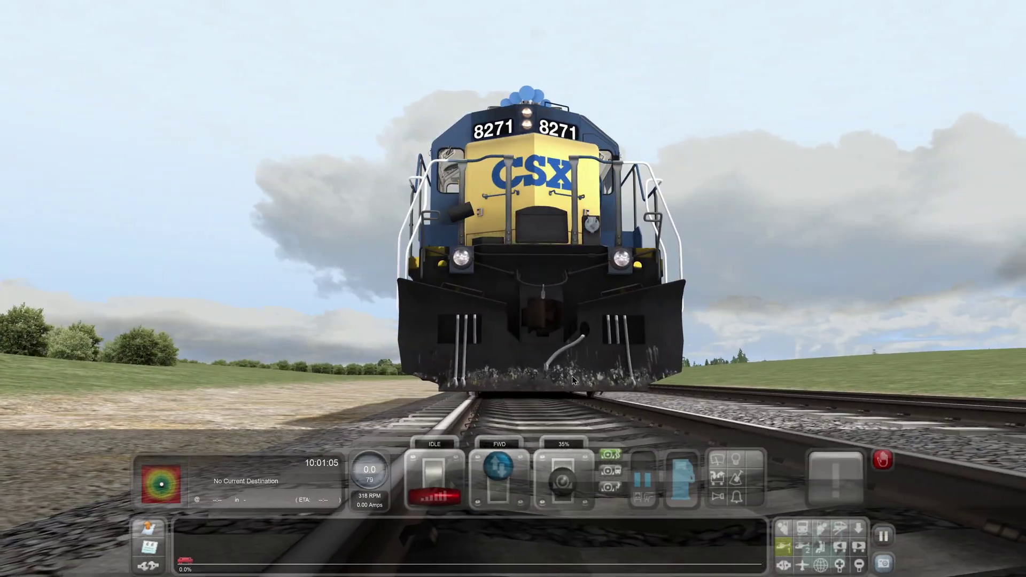
pyautogui.press('Left')
pyautogui.press('Left')
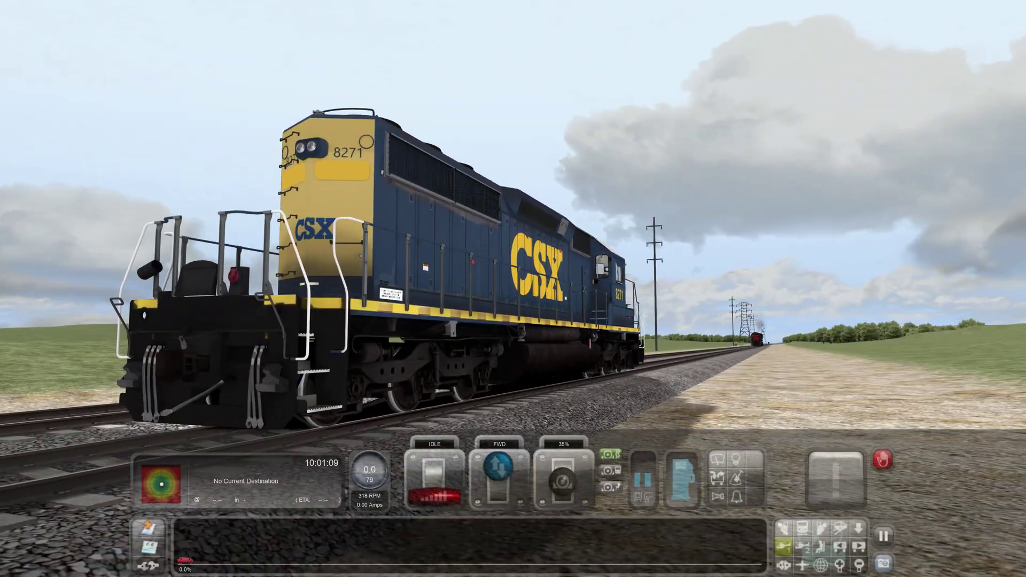
# Examine the locomotive's roof fans and rear hood from above, followed by a low-angle view of its front
pyautogui.press('Left')
pyautogui.press('Up')
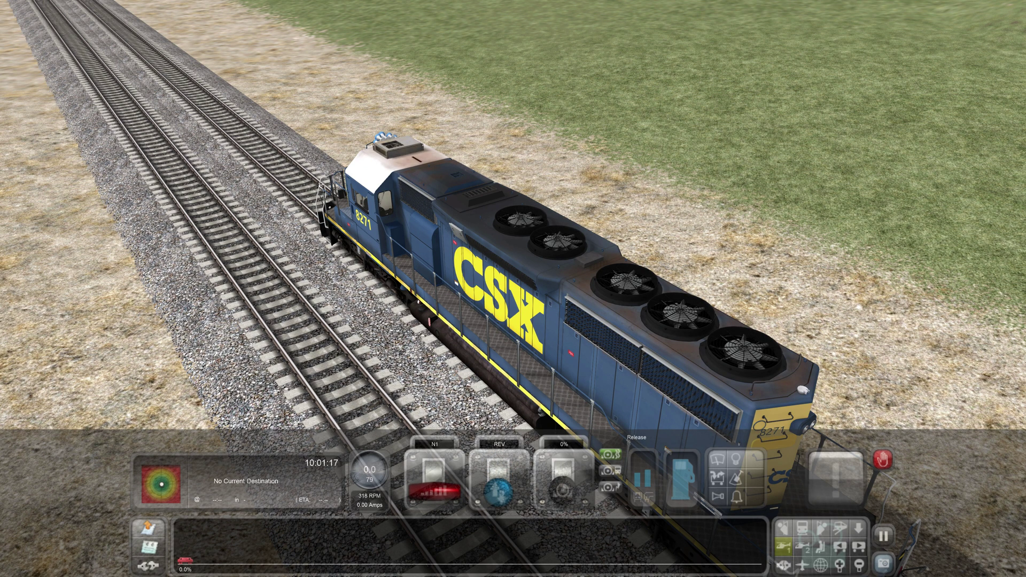
pyautogui.press('Down')
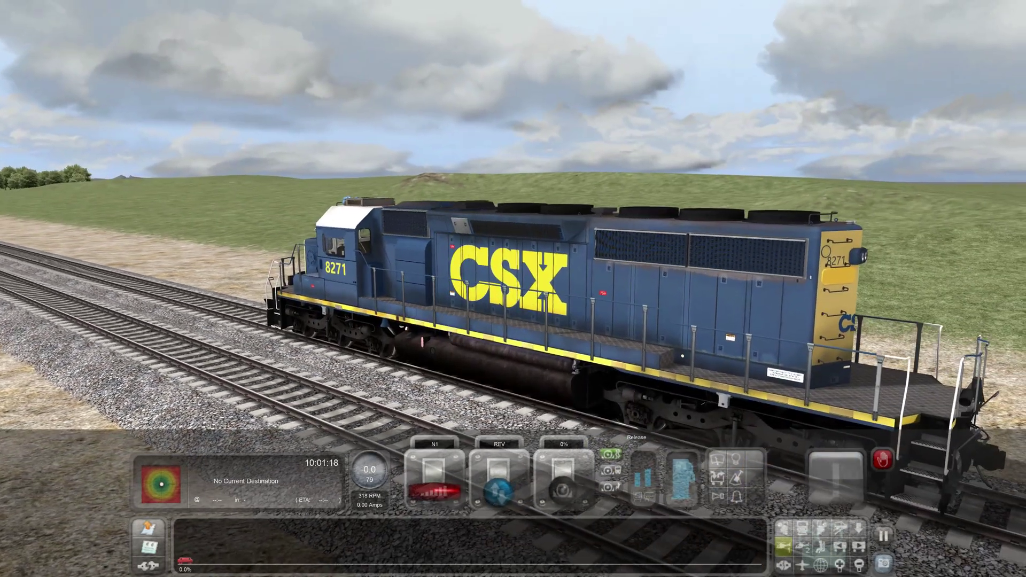
pyautogui.press('Left')
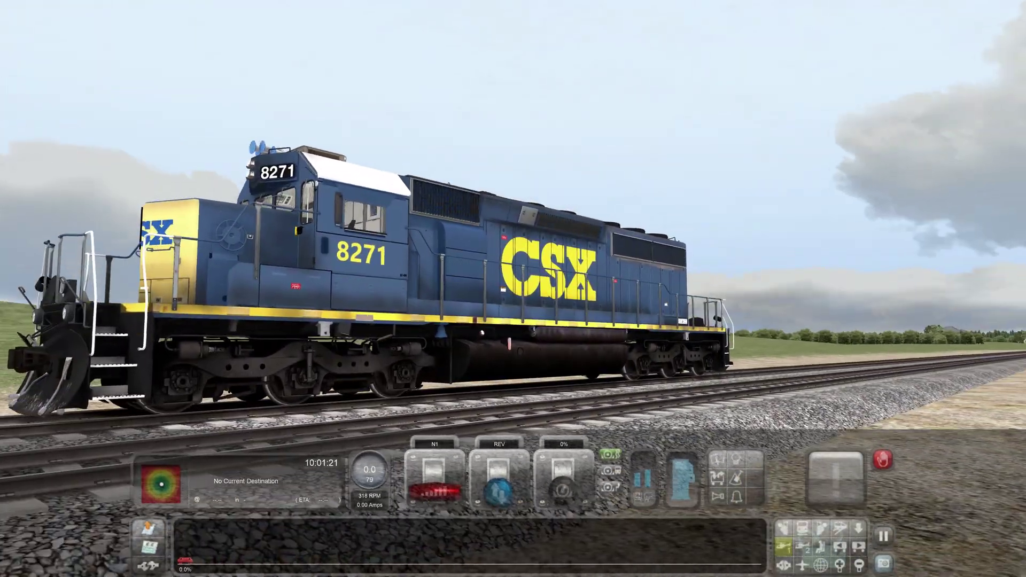
pyautogui.press('Up')
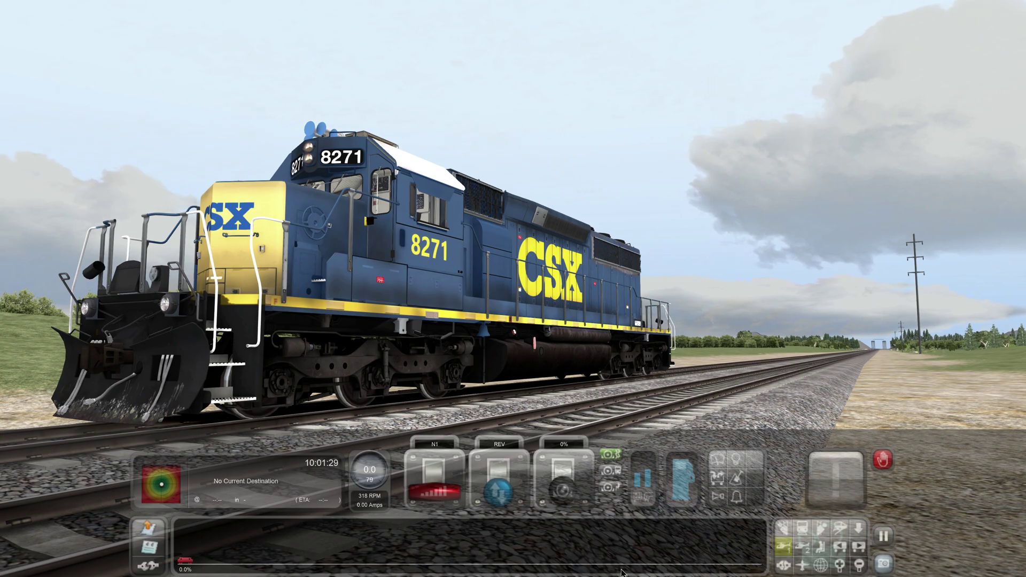
pyautogui.press('Left')
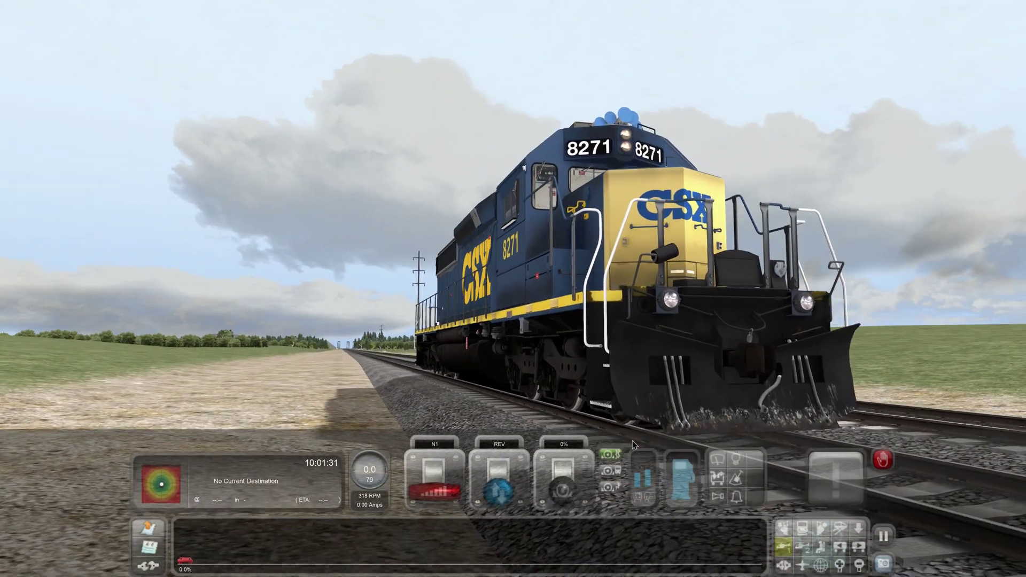
# Switch to the cab view and briefly zoom in on the track ahead through the front window
pyautogui.press('1')
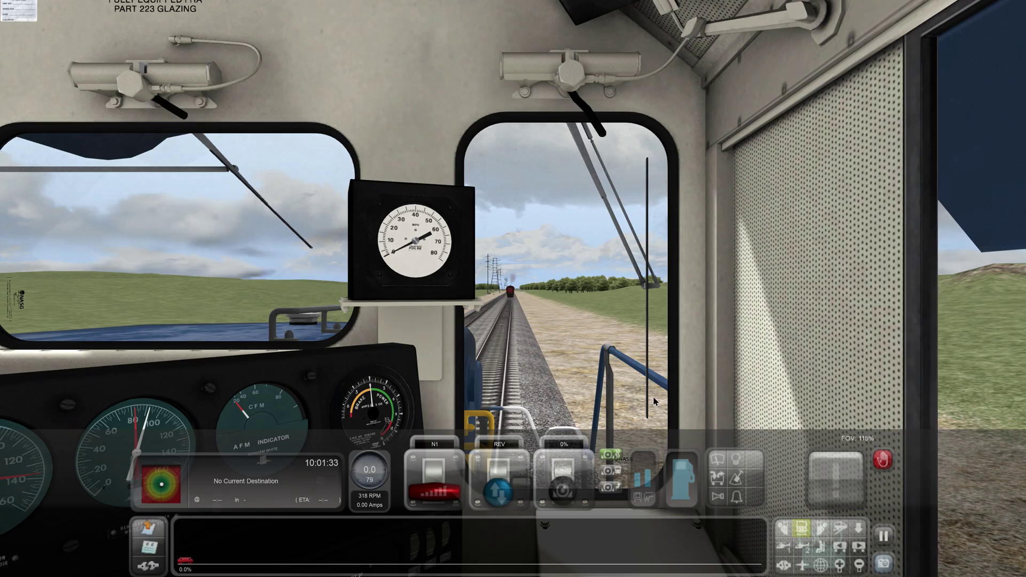
pyautogui.scroll(10, 530, 338)
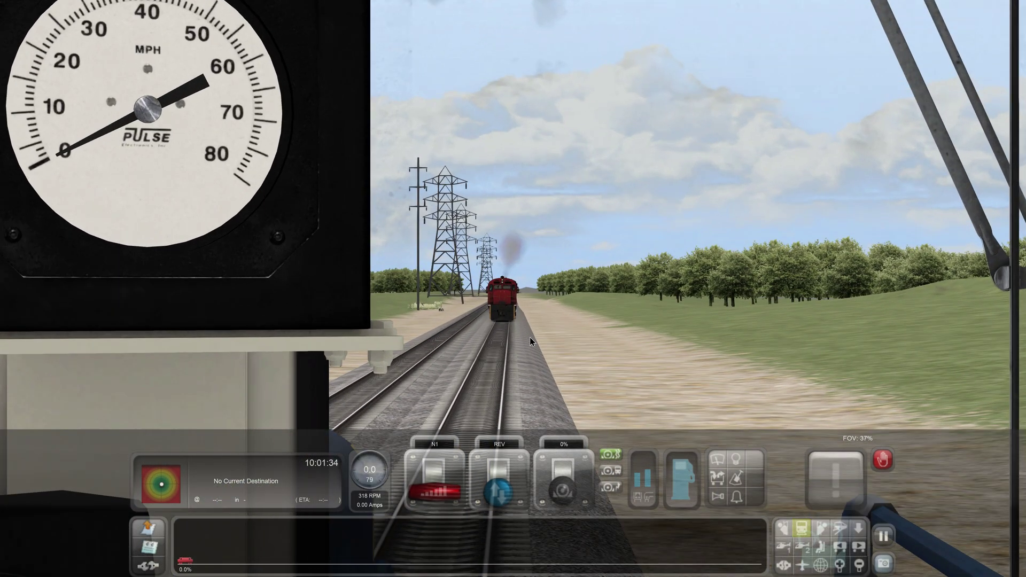
pyautogui.scroll(2, 530, 338)
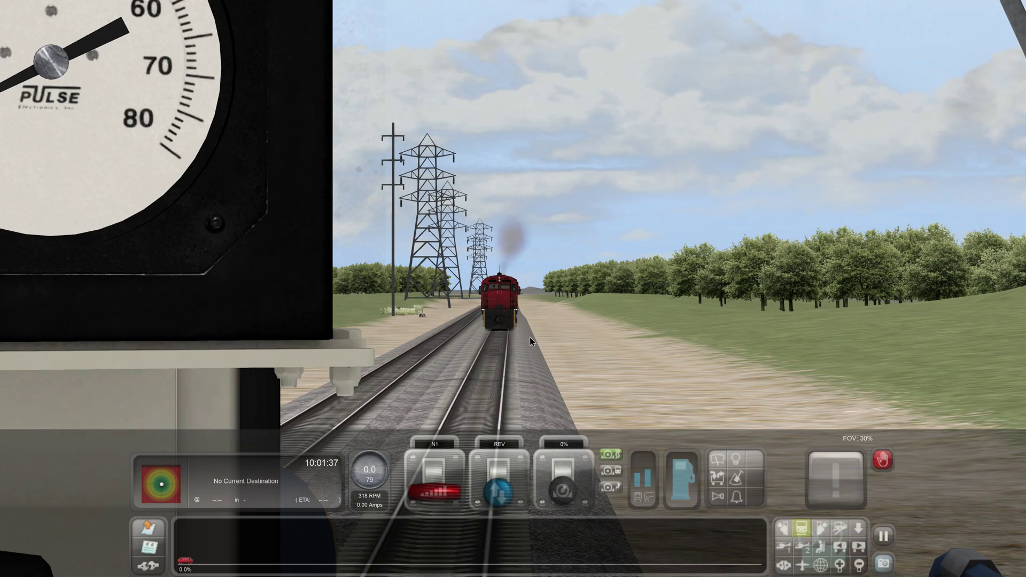
pyautogui.scroll(-12, 530, 342)
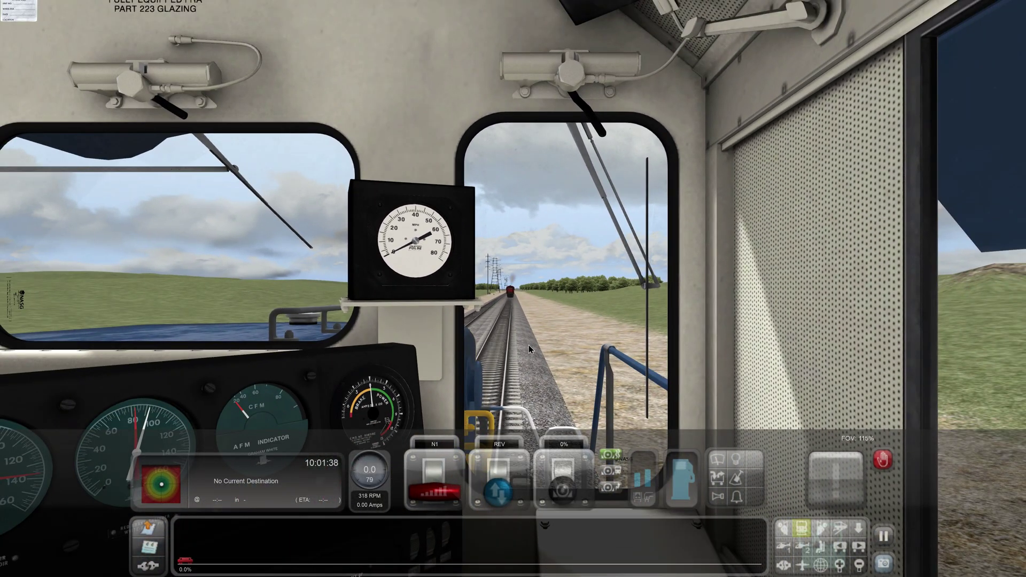
# Examine the electrical cabinet on the cab's rear wall, zooming in on the engine stop and isolation switch panel
pyautogui.moveTo(515, 355); pyautogui.dragTo(208, 278)
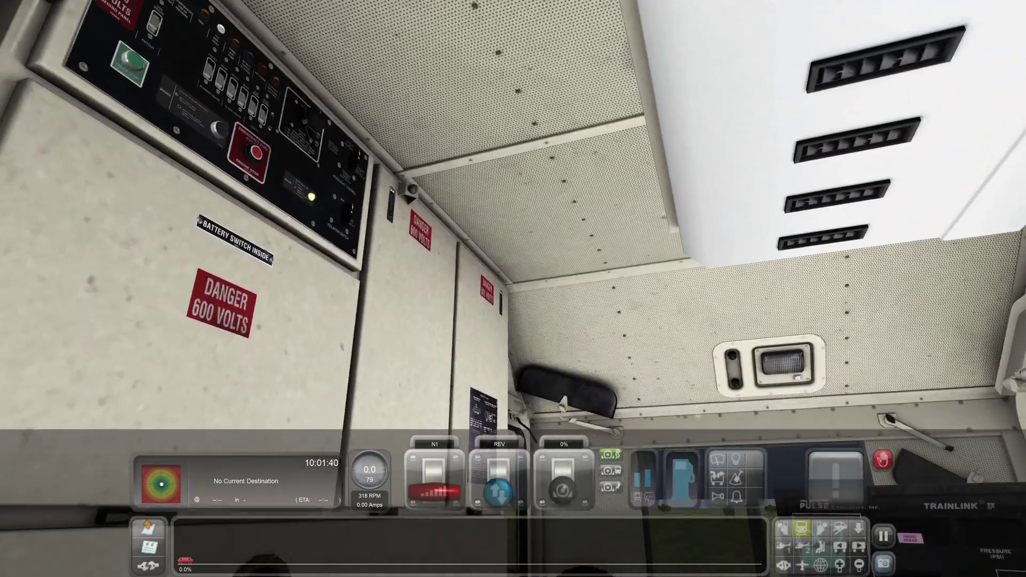
pyautogui.scroll(5, 455, 260)
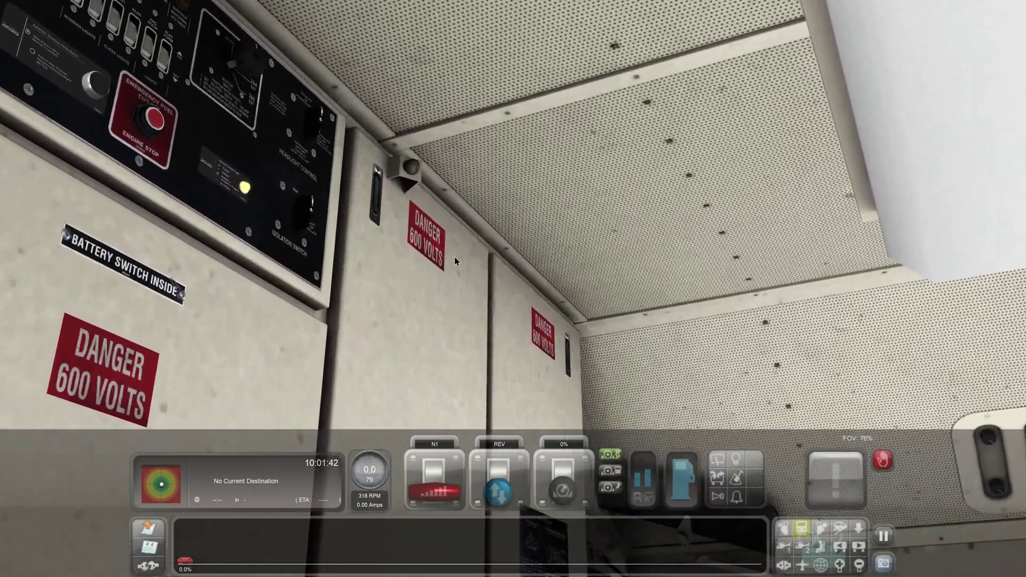
pyautogui.scroll(6, 455, 261)
pyautogui.moveTo(456, 261); pyautogui.dragTo(342, 235)
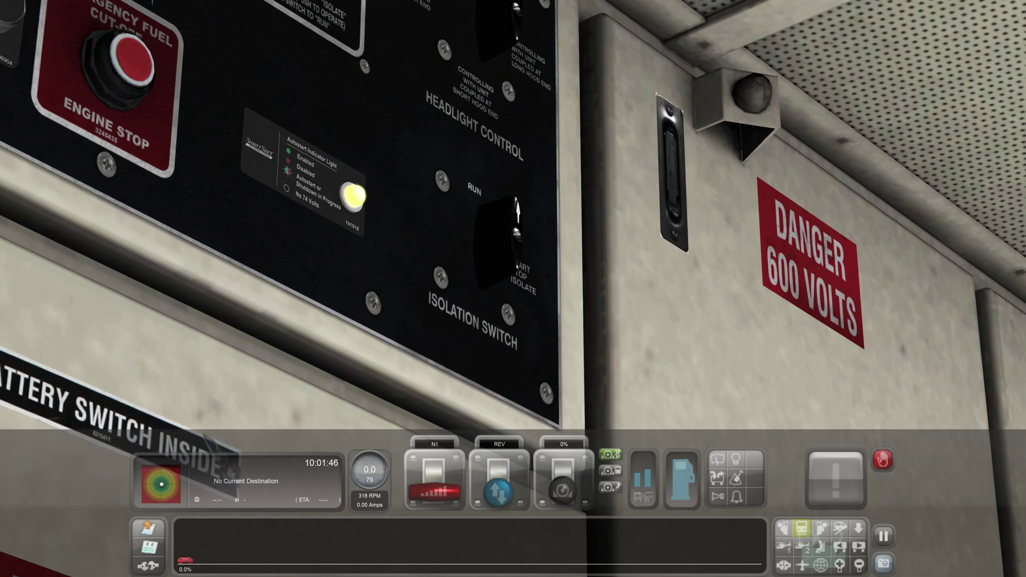
pyautogui.scroll(-10, 454, 260)
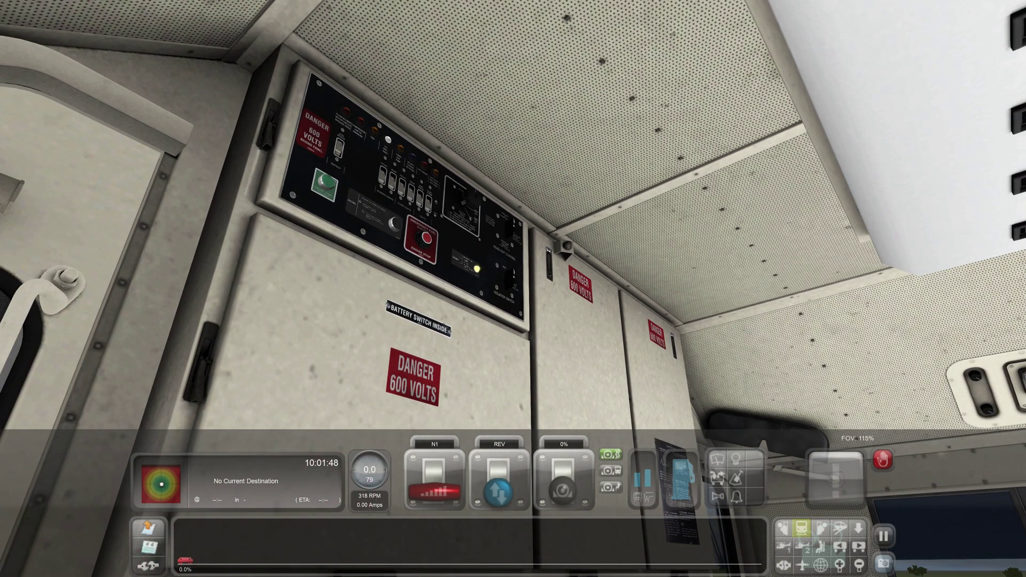
pyautogui.moveTo(300, 177); pyautogui.dragTo(468, 233)
pyautogui.moveTo(374, 265); pyautogui.dragTo(340, 276)
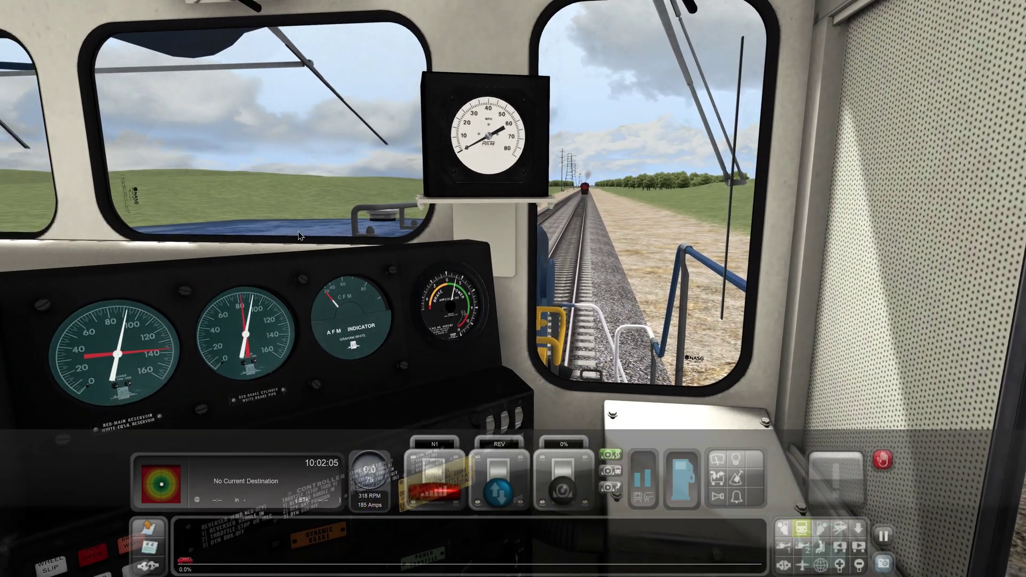
# Look down at the cab's control stand and ease off the locomotive brake
pyautogui.moveTo(512, 319); pyautogui.dragTo(909, 427)
pyautogui.moveTo(139, 561); pyautogui.dragTo(613, 471)
pyautogui.moveTo(630, 411); pyautogui.dragTo(894, 505)
pyautogui.press('[')
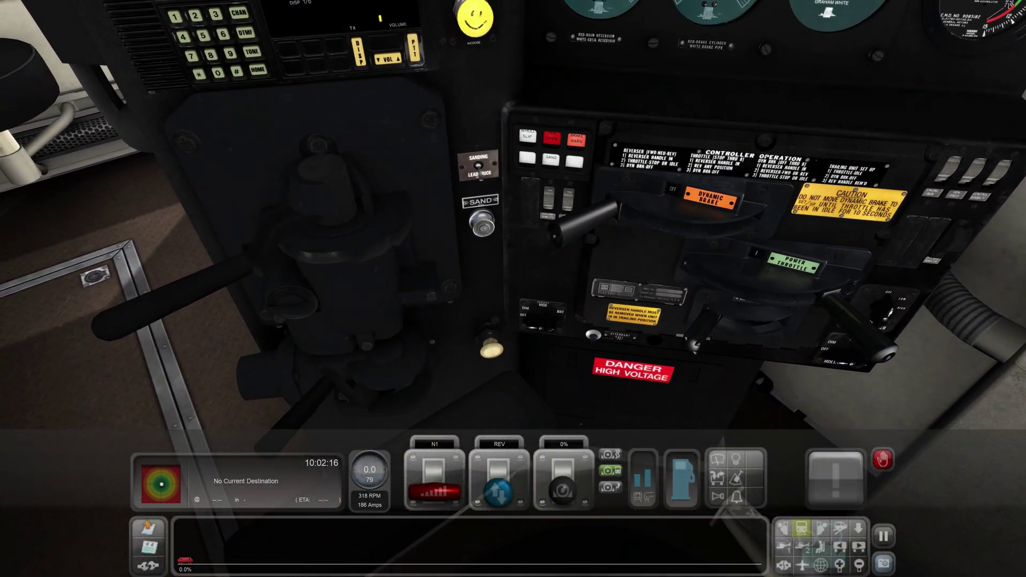
# Hide the driving HUD to view the control stand, gauges and front windows unobstructed, and restore the HUD
pyautogui.moveTo(514, 289); pyautogui.dragTo(513, 238)
pyautogui.press('F4')
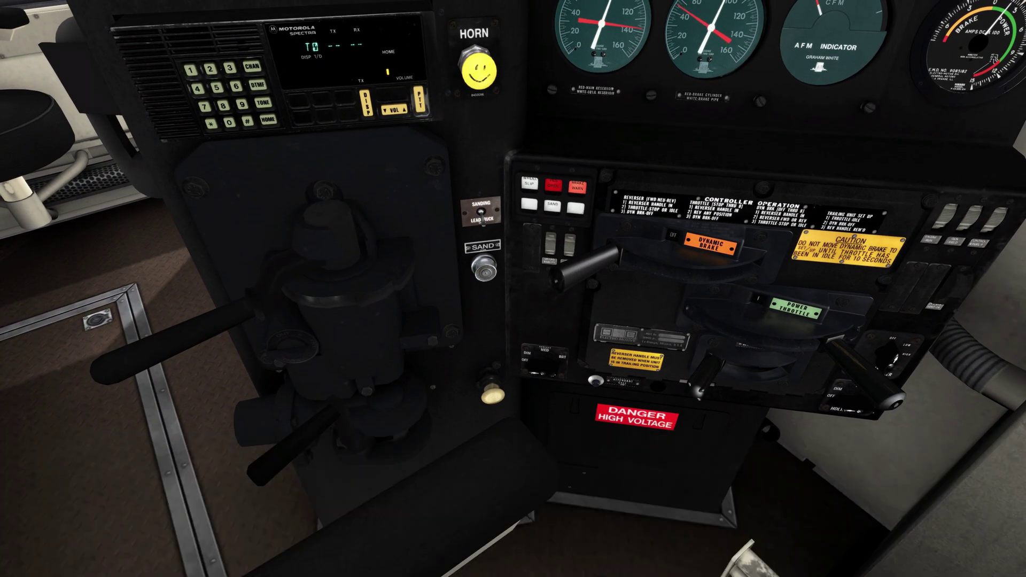
pyautogui.moveTo(513, 288); pyautogui.dragTo(695, 107)
pyautogui.moveTo(601, 416); pyautogui.dragTo(636, 412)
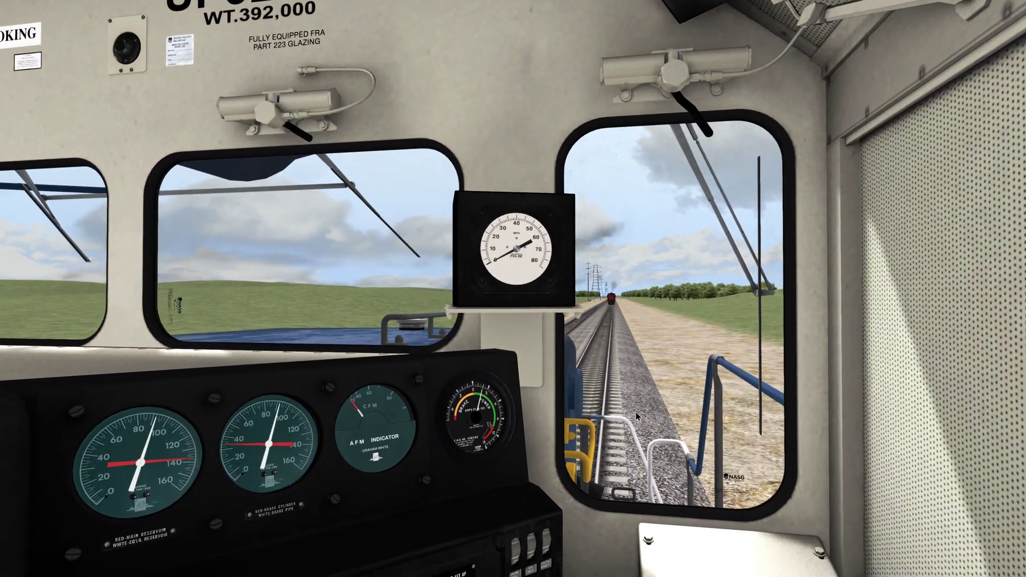
pyautogui.press('F4')
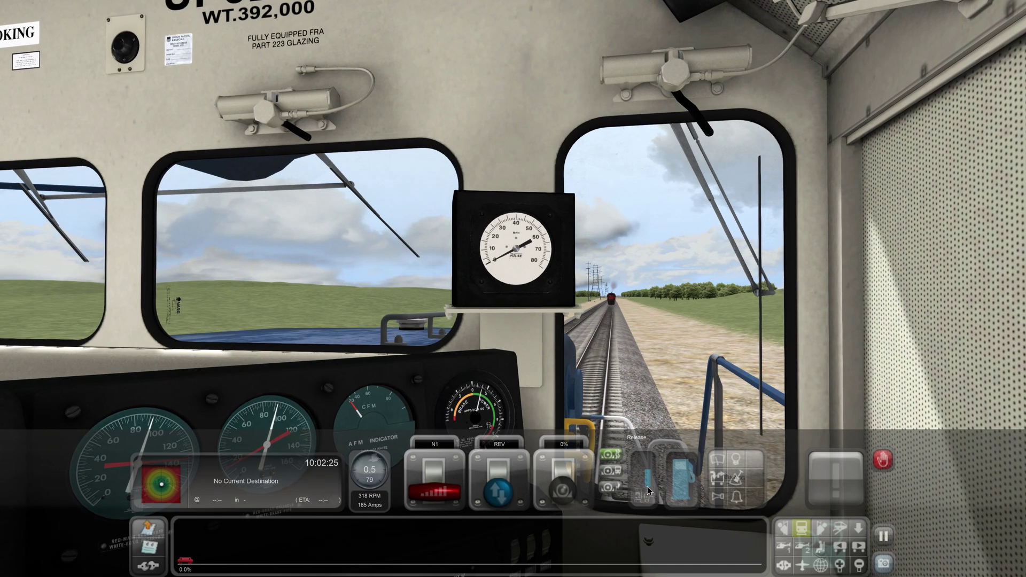
# Return to the external view, switch on the locomotive's headlights and view its lit front and side
pyautogui.press('2')
pyautogui.moveTo(650, 488); pyautogui.dragTo(679, 487)
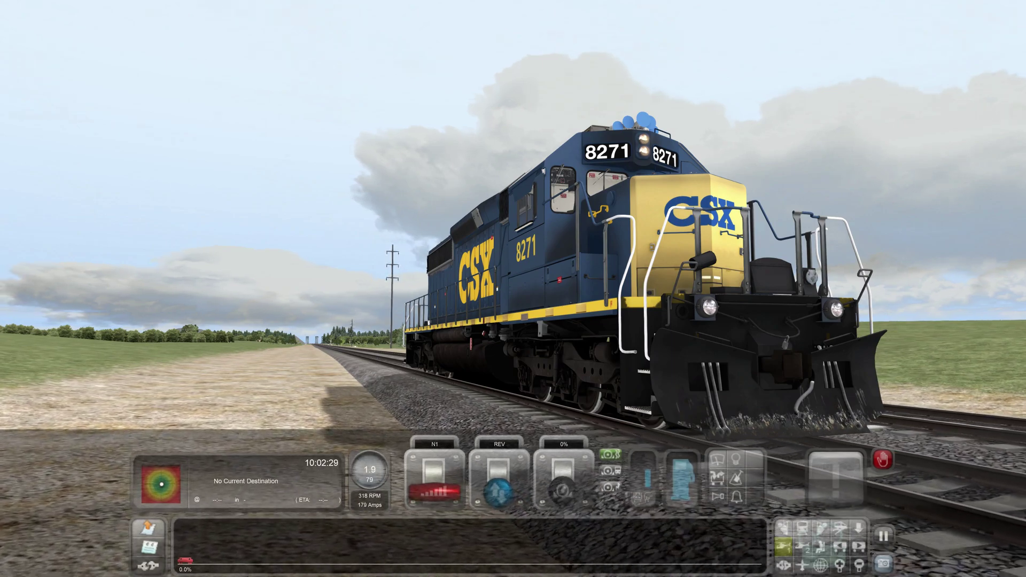
pyautogui.press('h')
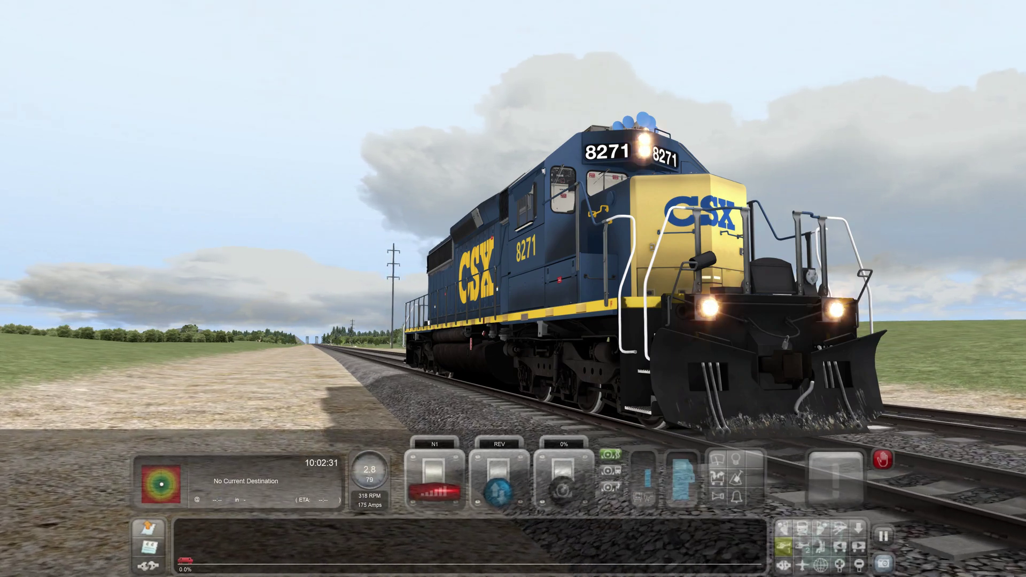
pyautogui.press('Left')
pyautogui.press('Up')
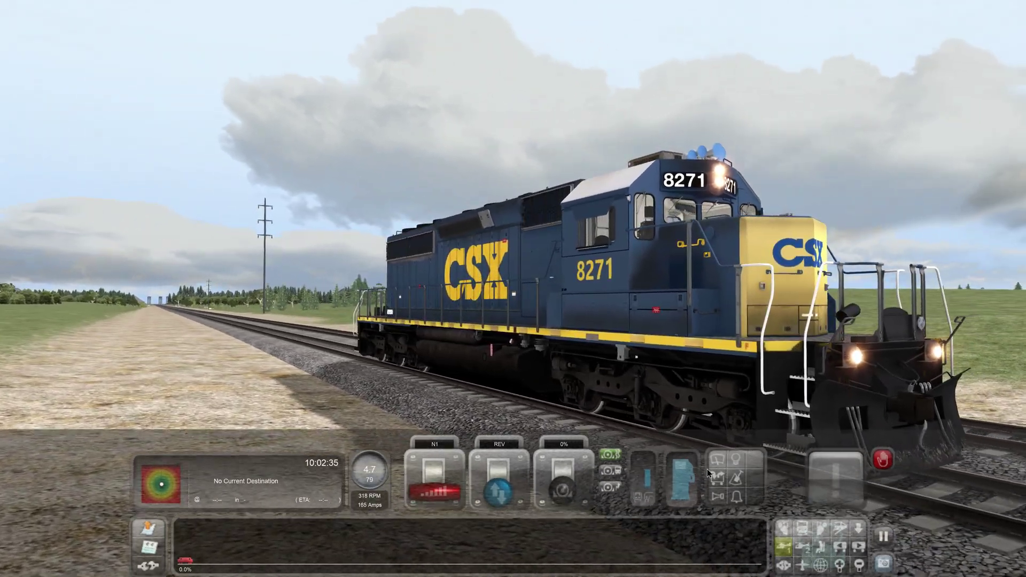
# Hide the driving HUD, watch the moving locomotive from a distant view along the track, and restore the HUD
pyautogui.press('F4')
pyautogui.press('Up')
pyautogui.press('Right')
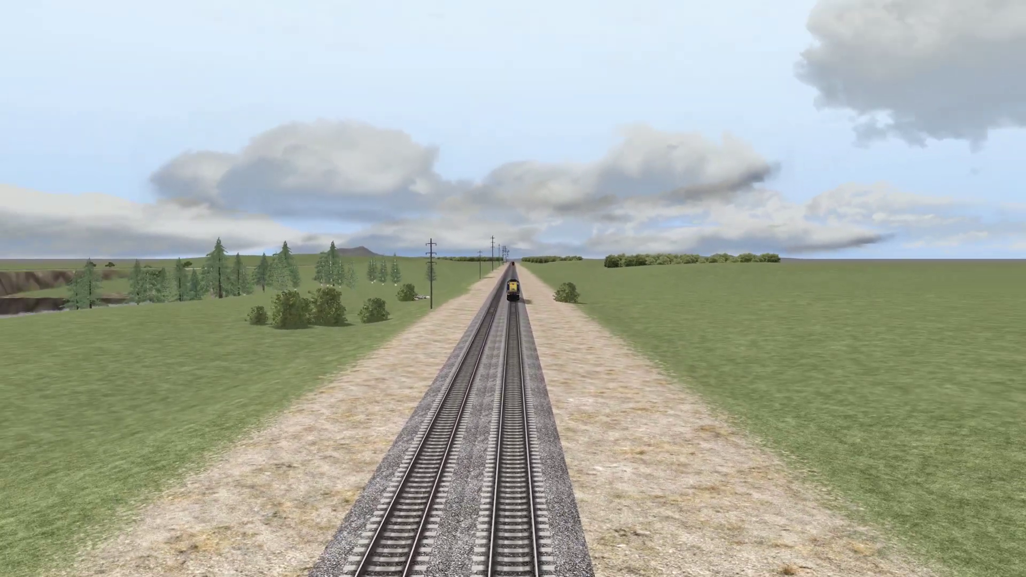
pyautogui.press('F4')
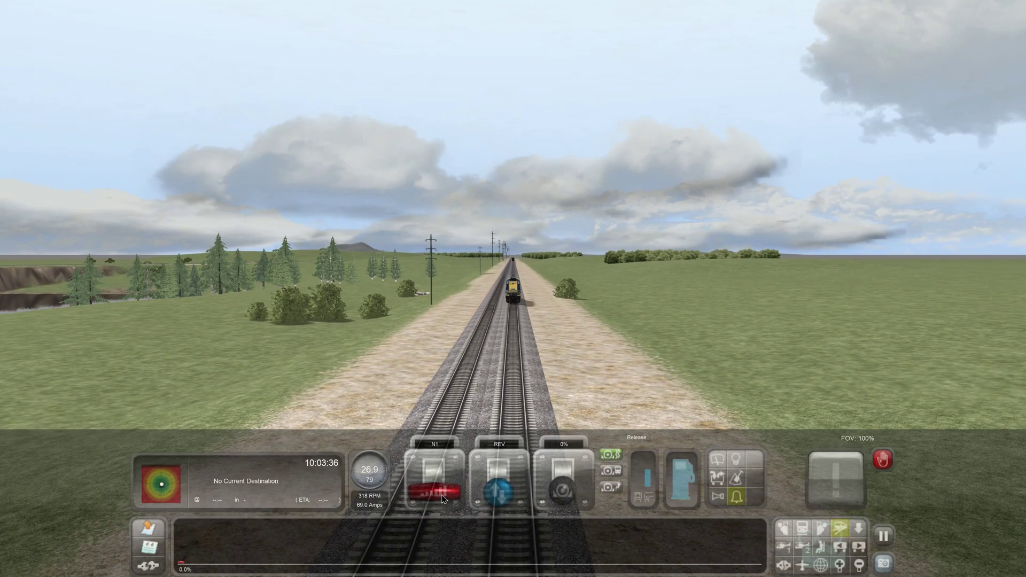
# Set the throttle to idle and return to the external view, circling around the locomotive's nose to its other side
pyautogui.moveTo(432, 492); pyautogui.dragTo(440, 522)
pyautogui.press('2')
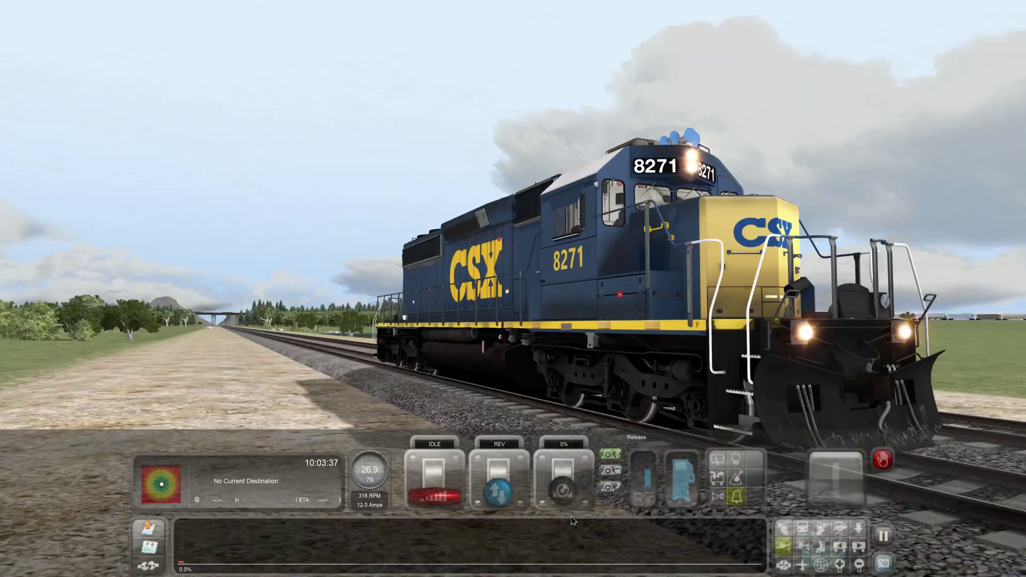
pyautogui.press('Right')
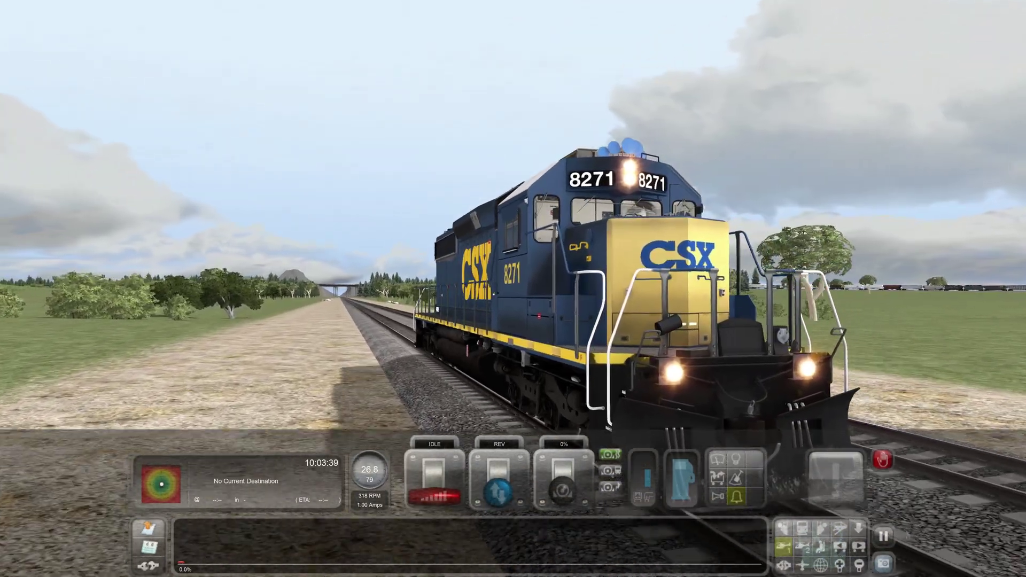
pyautogui.press('Right')
# Hide the driving HUD to view the locomotive's lit nose and plow unobstructed, and restore the HUD
pyautogui.press('F4')
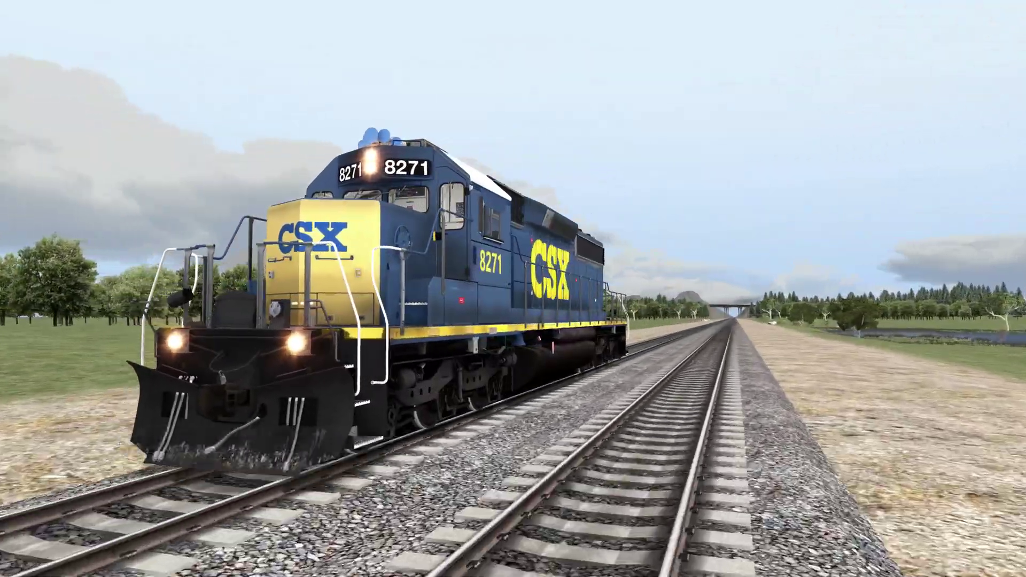
pyautogui.press('Left')
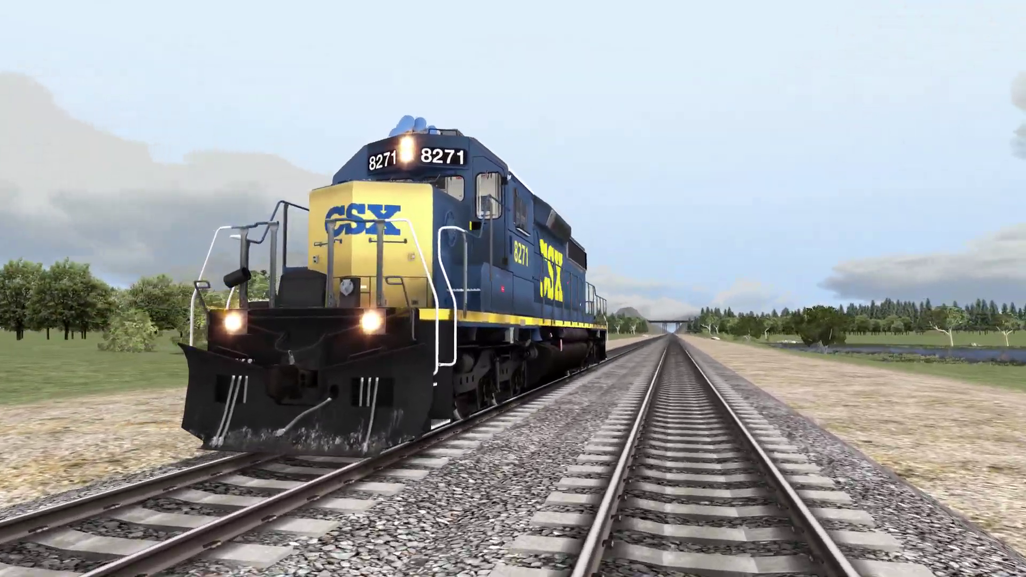
pyautogui.press('F4')
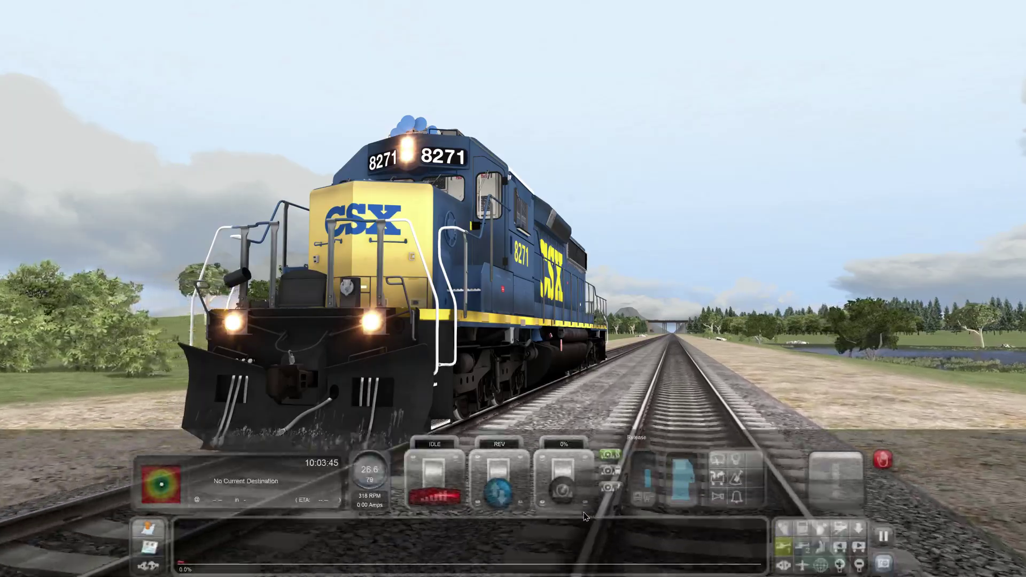
# Apply the brake to about 52% and view the whole locomotive on the track from farther away without the HUD
pyautogui.press('a')
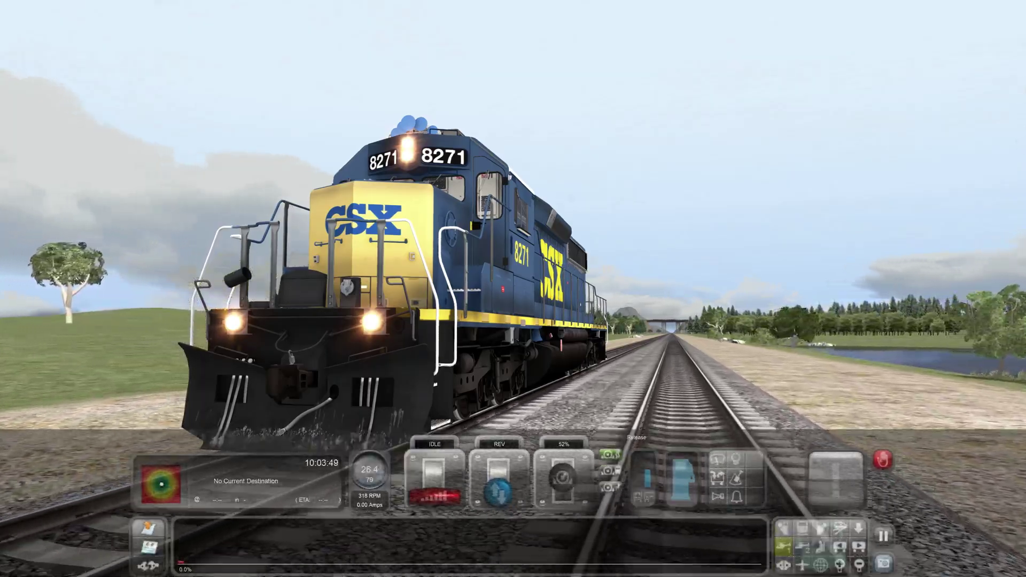
pyautogui.press('Left')
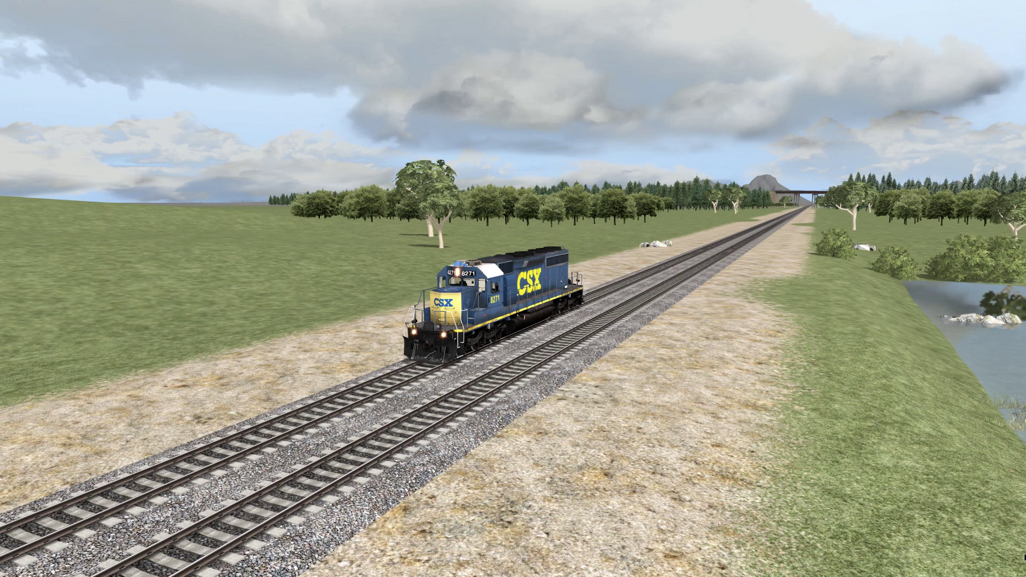
pyautogui.moveTo(1024, 558)
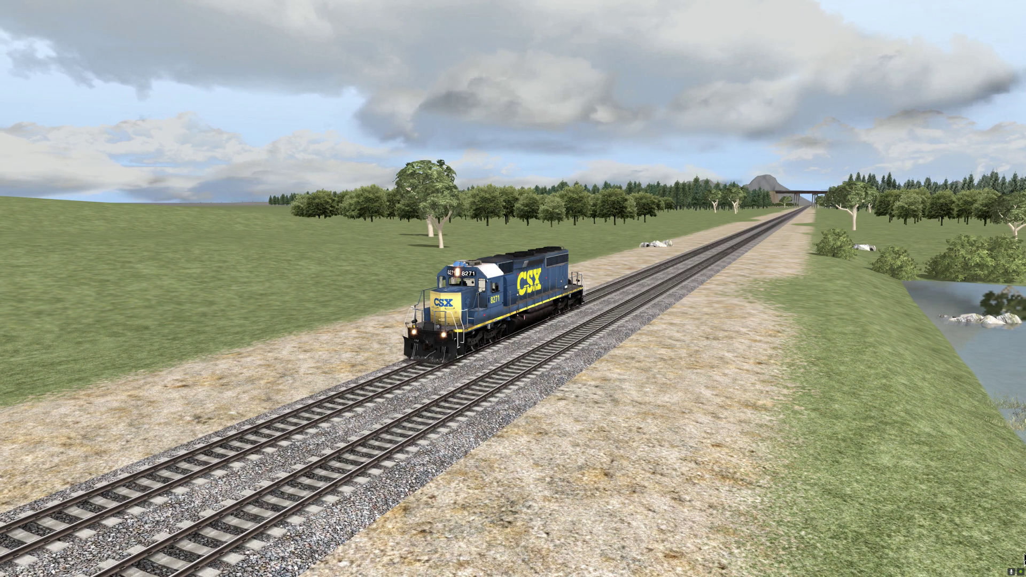